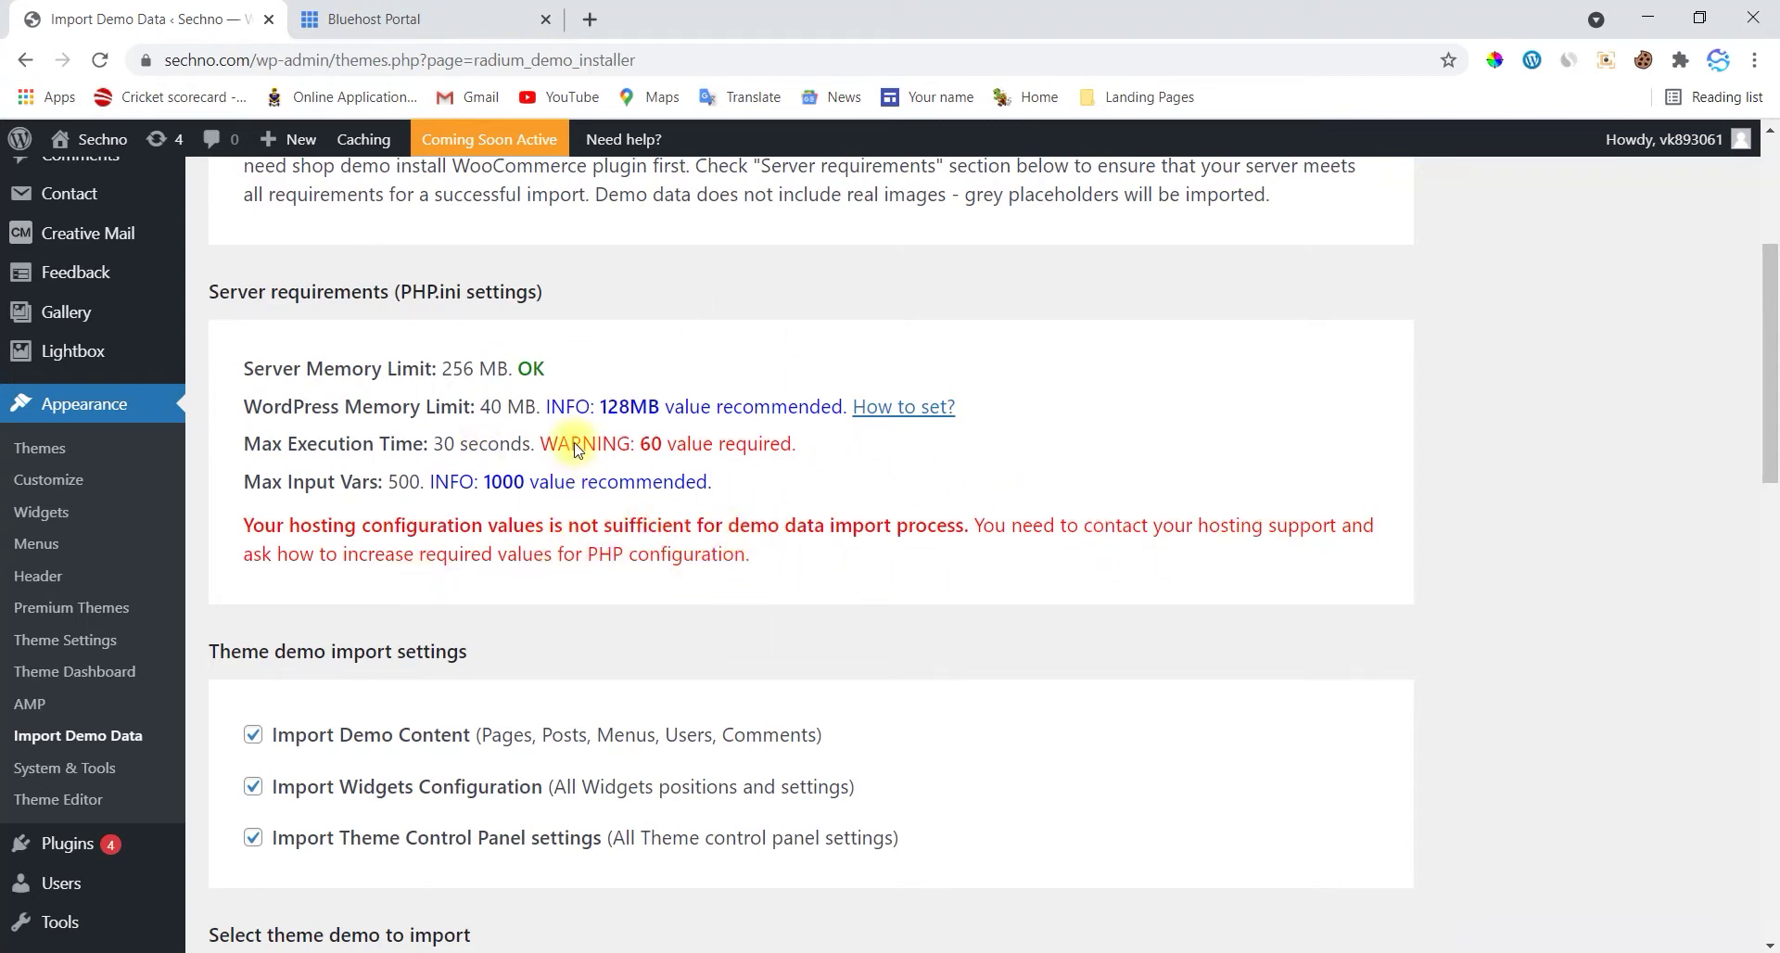
Subscribe to the Sechno YouTube channel with the notification bell set to All.
scroll(551, 452, "down", 2)
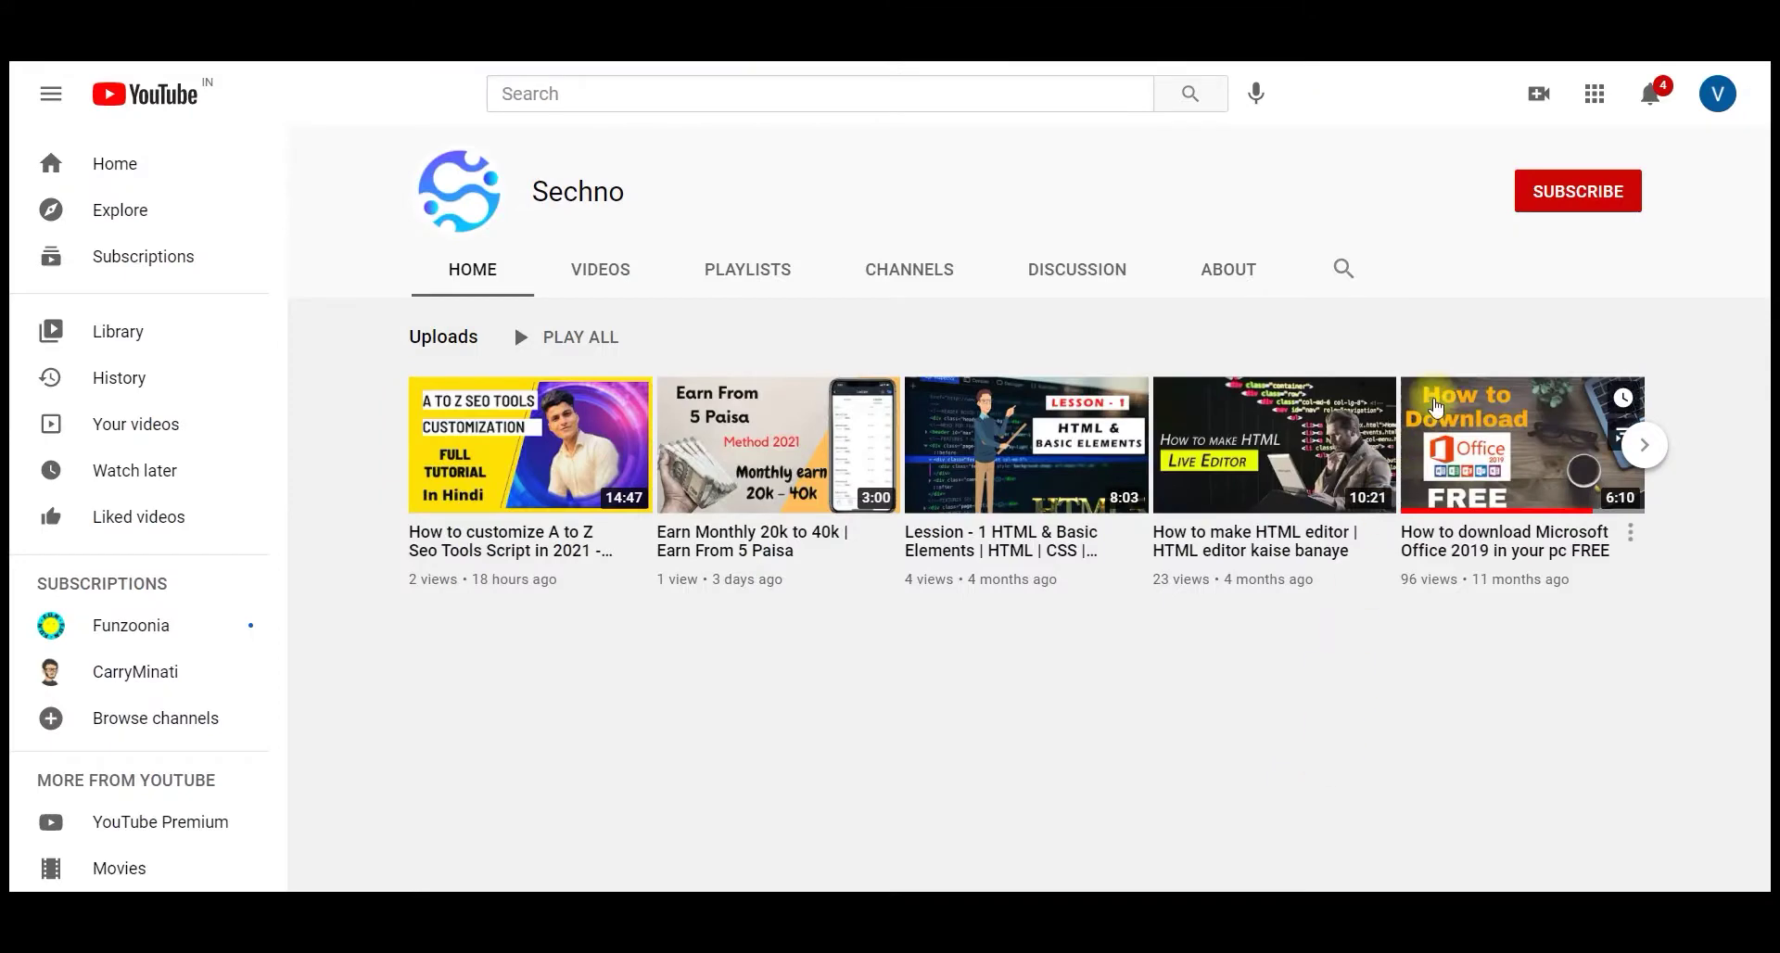
left_click(1564, 208)
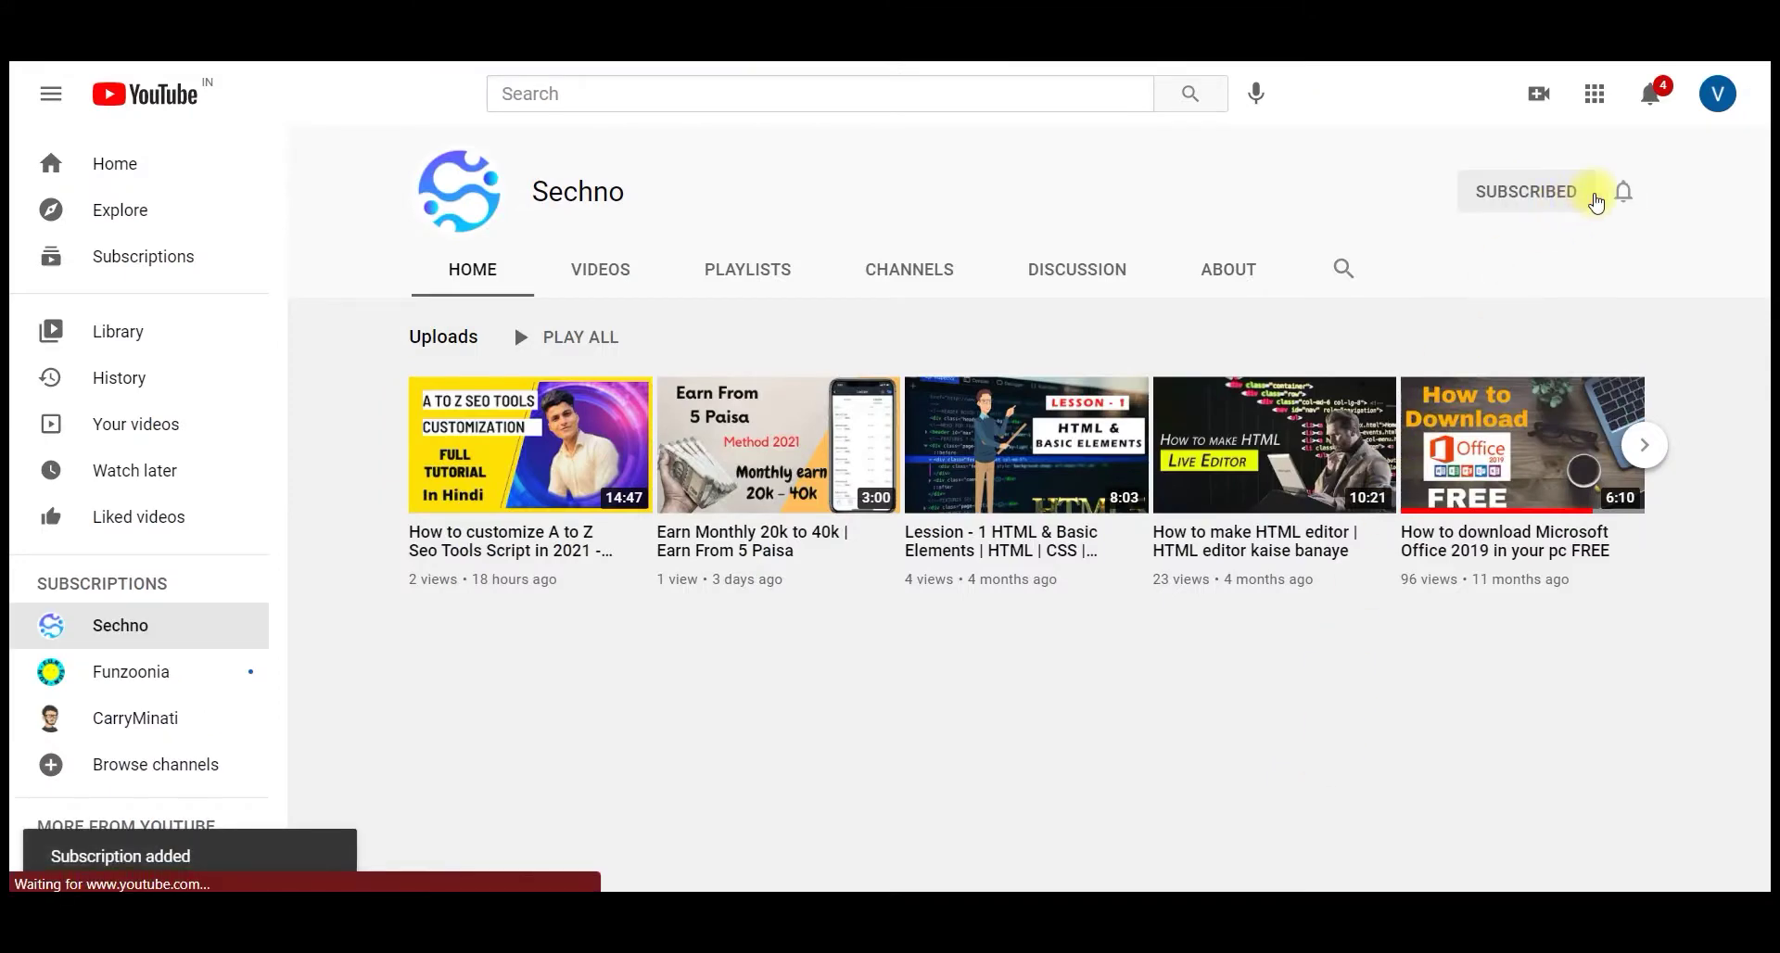
left_click(1622, 195)
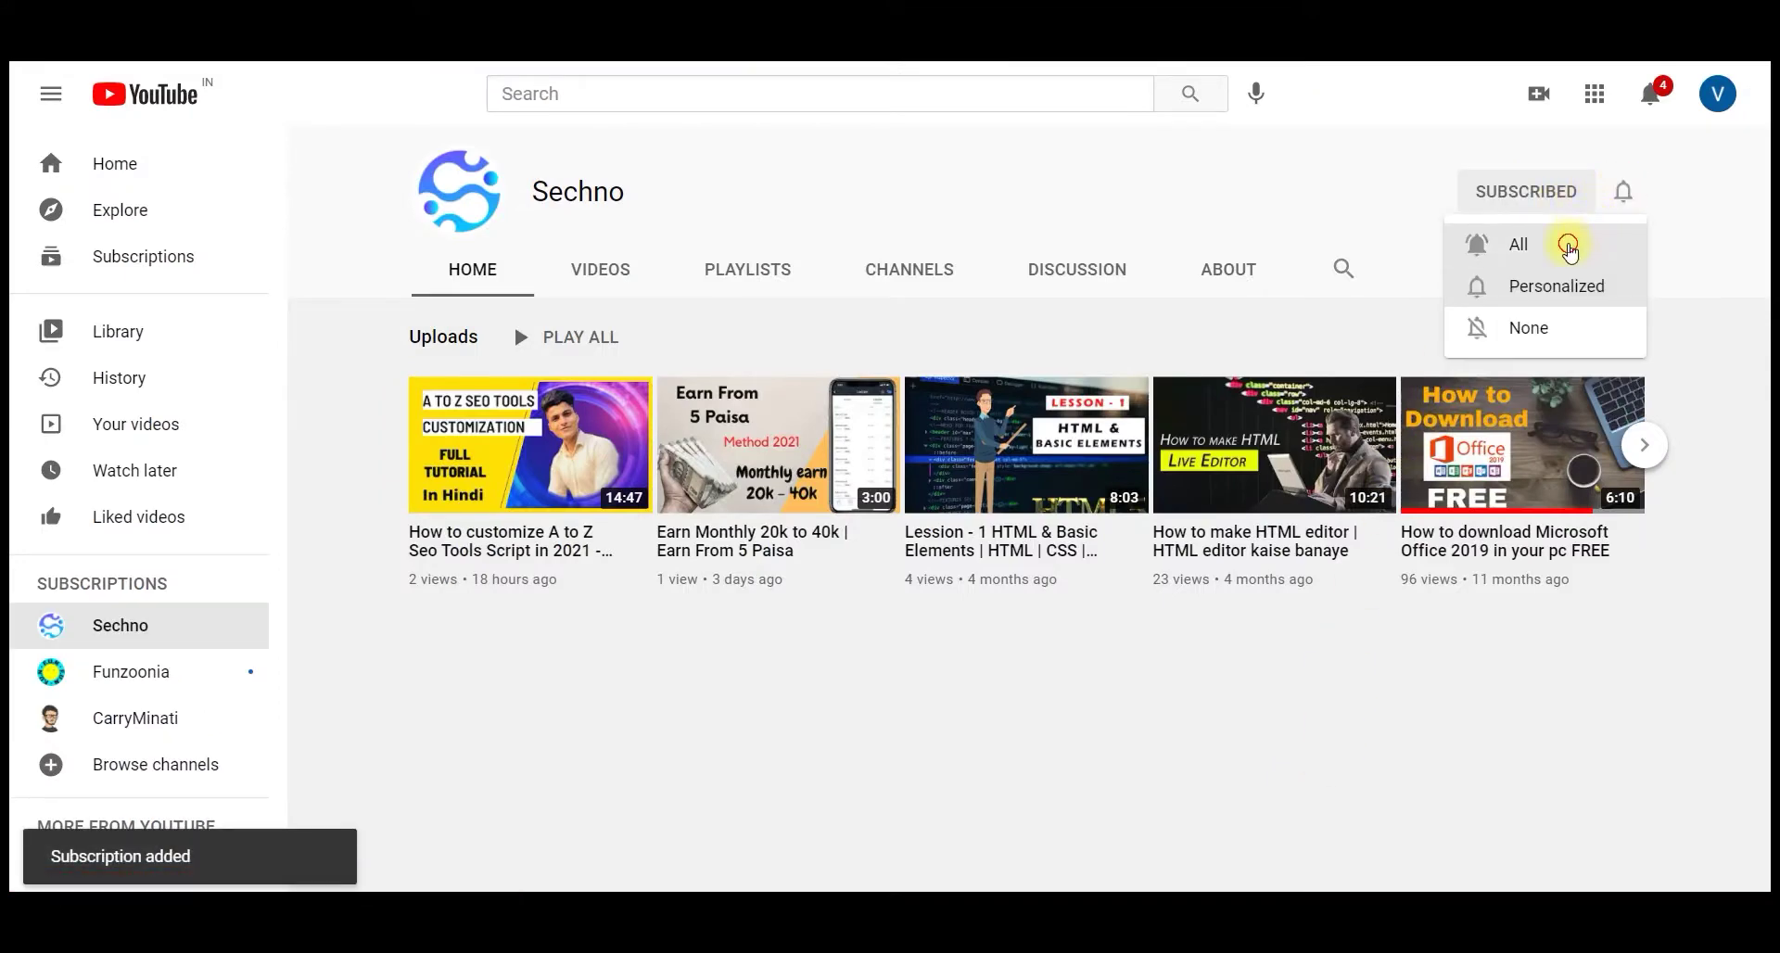
left_click(1568, 247)
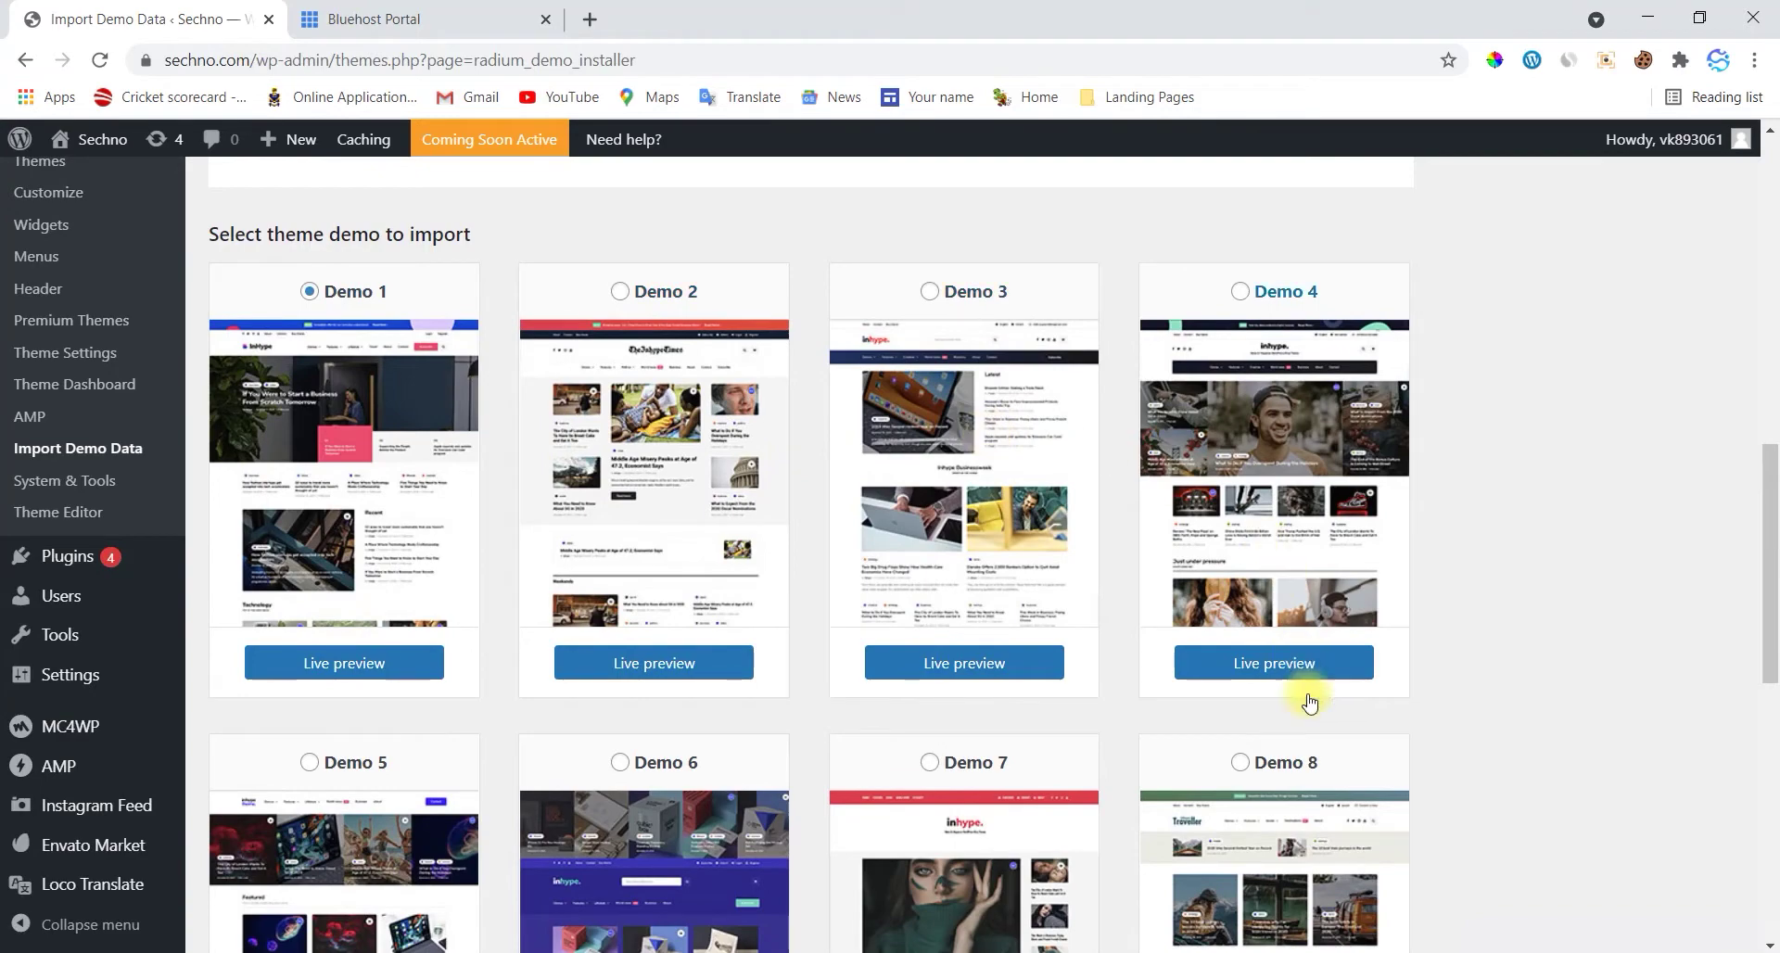
scroll(1317, 781, "down", 4)
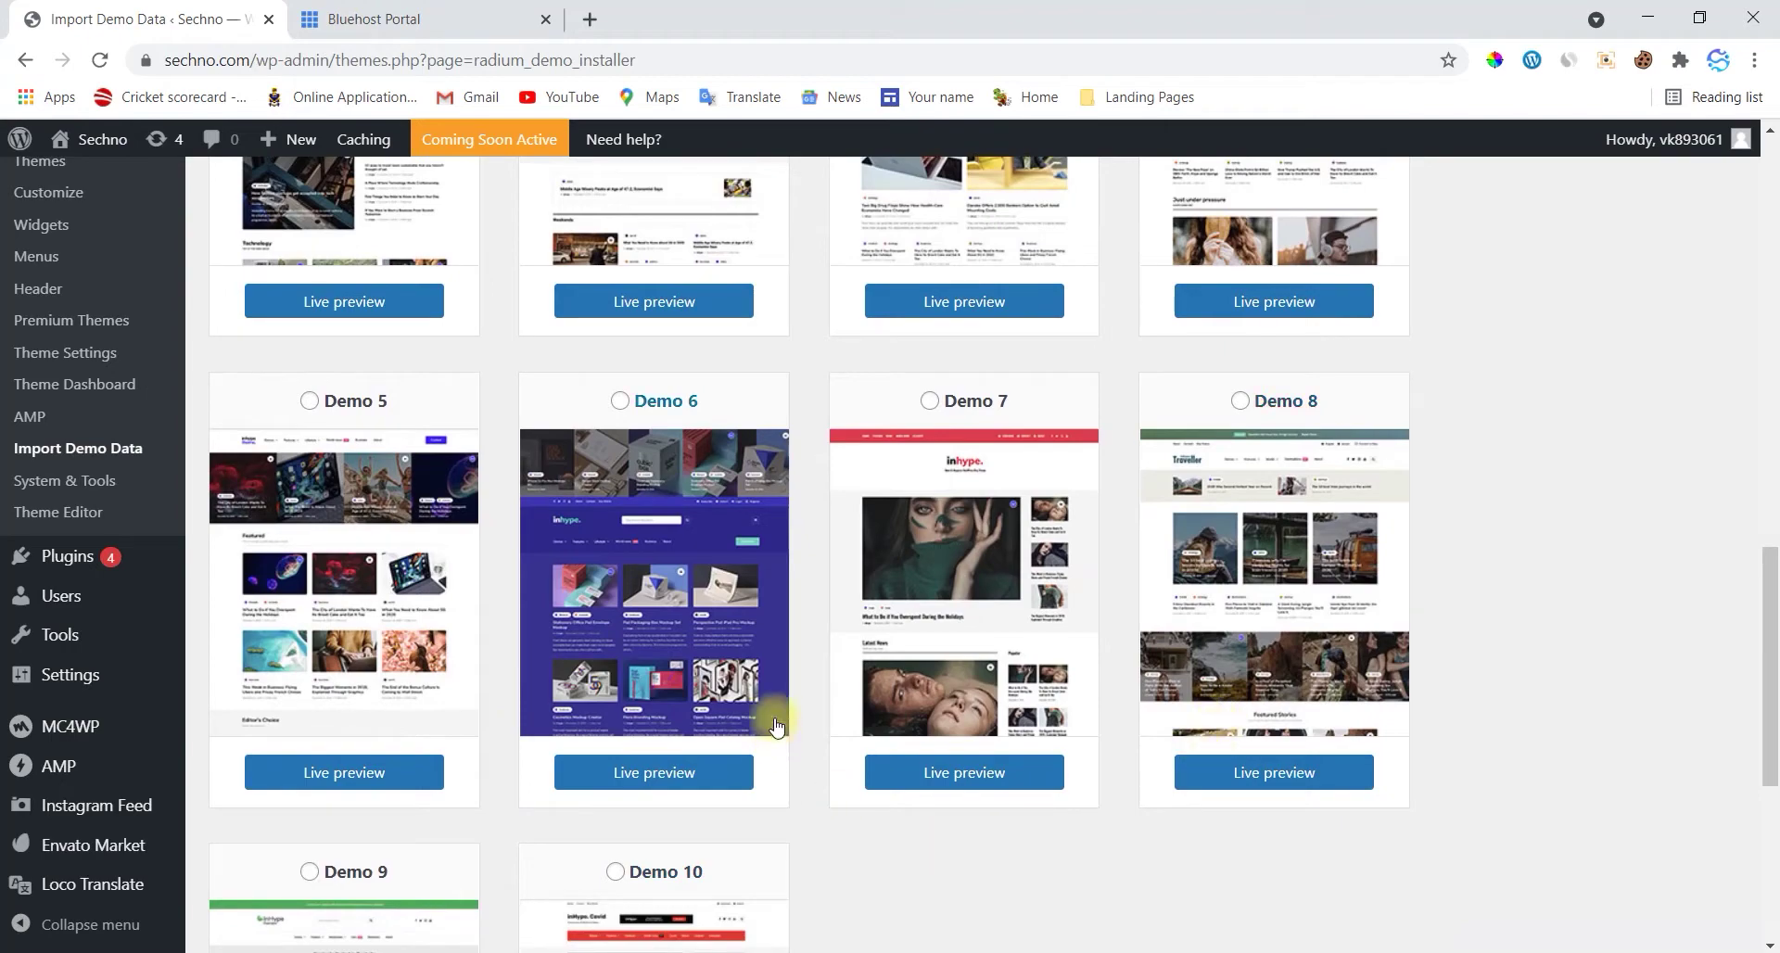
Review the Demo 1–8 theme thumbnails, then bring up the Bluehost portal for the Sechno site.
scroll(774, 715, "up", 6)
left_click(435, 8)
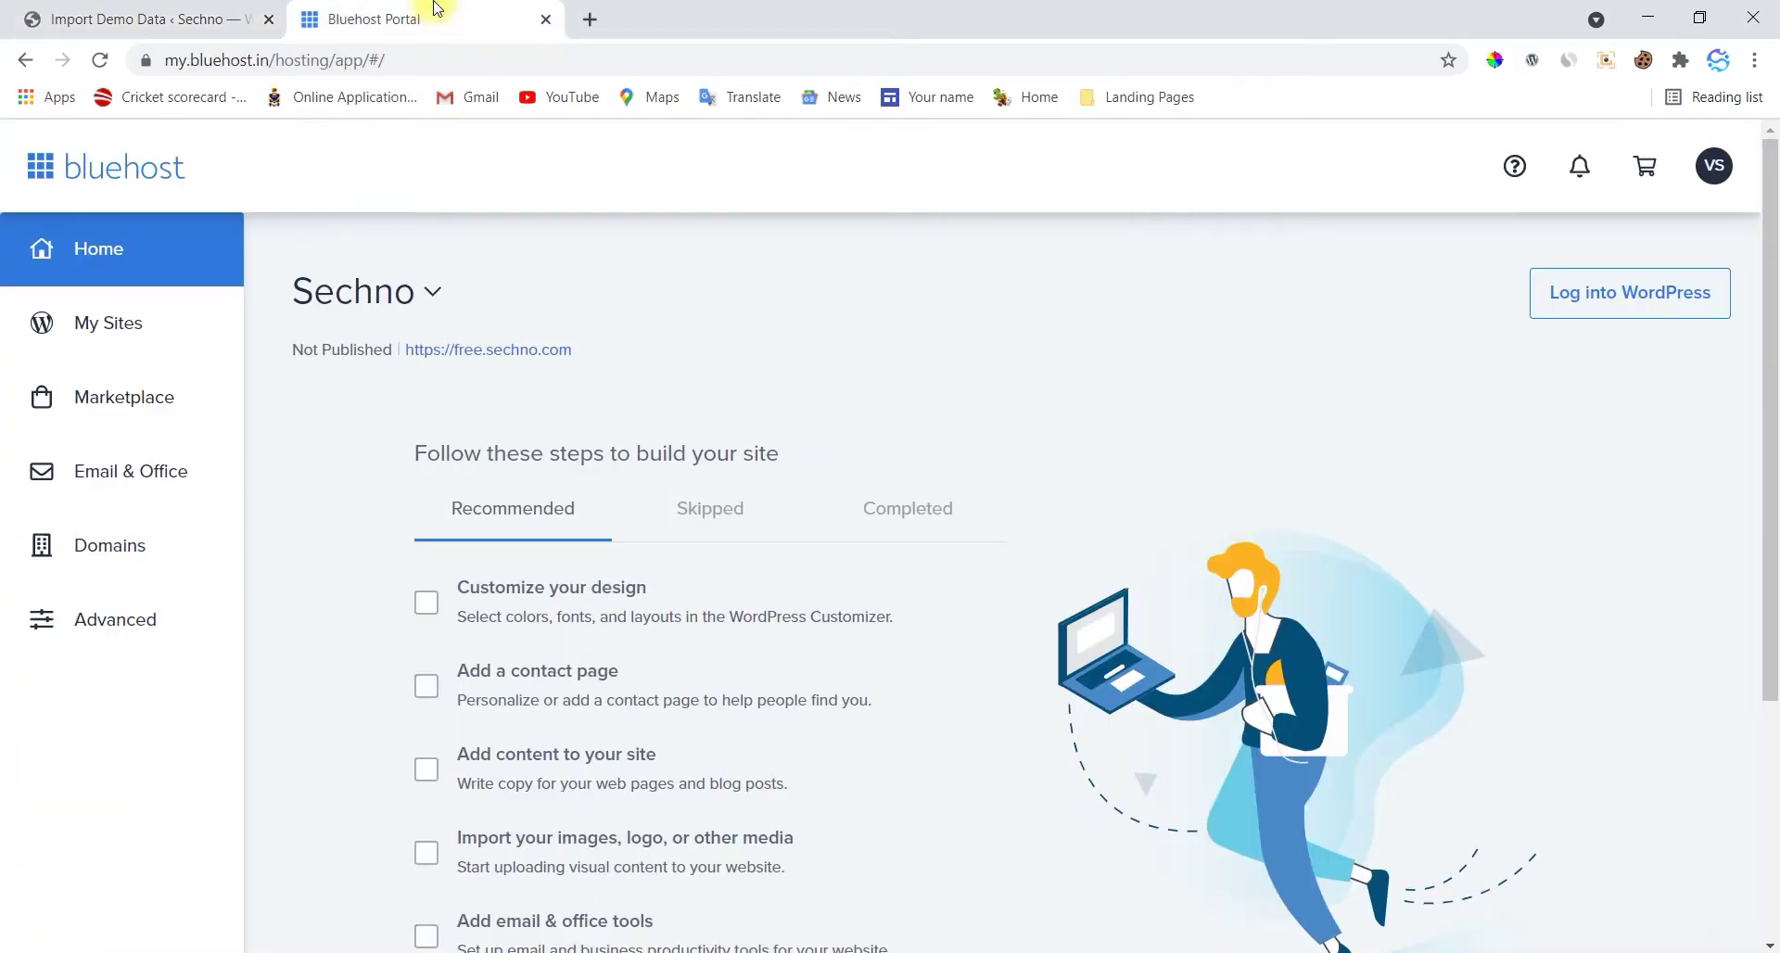
Go to cPanel's Advanced tools and open the MultiPHP INI Editor under Software.
left_click(109, 603)
scroll(588, 545, "down", 3)
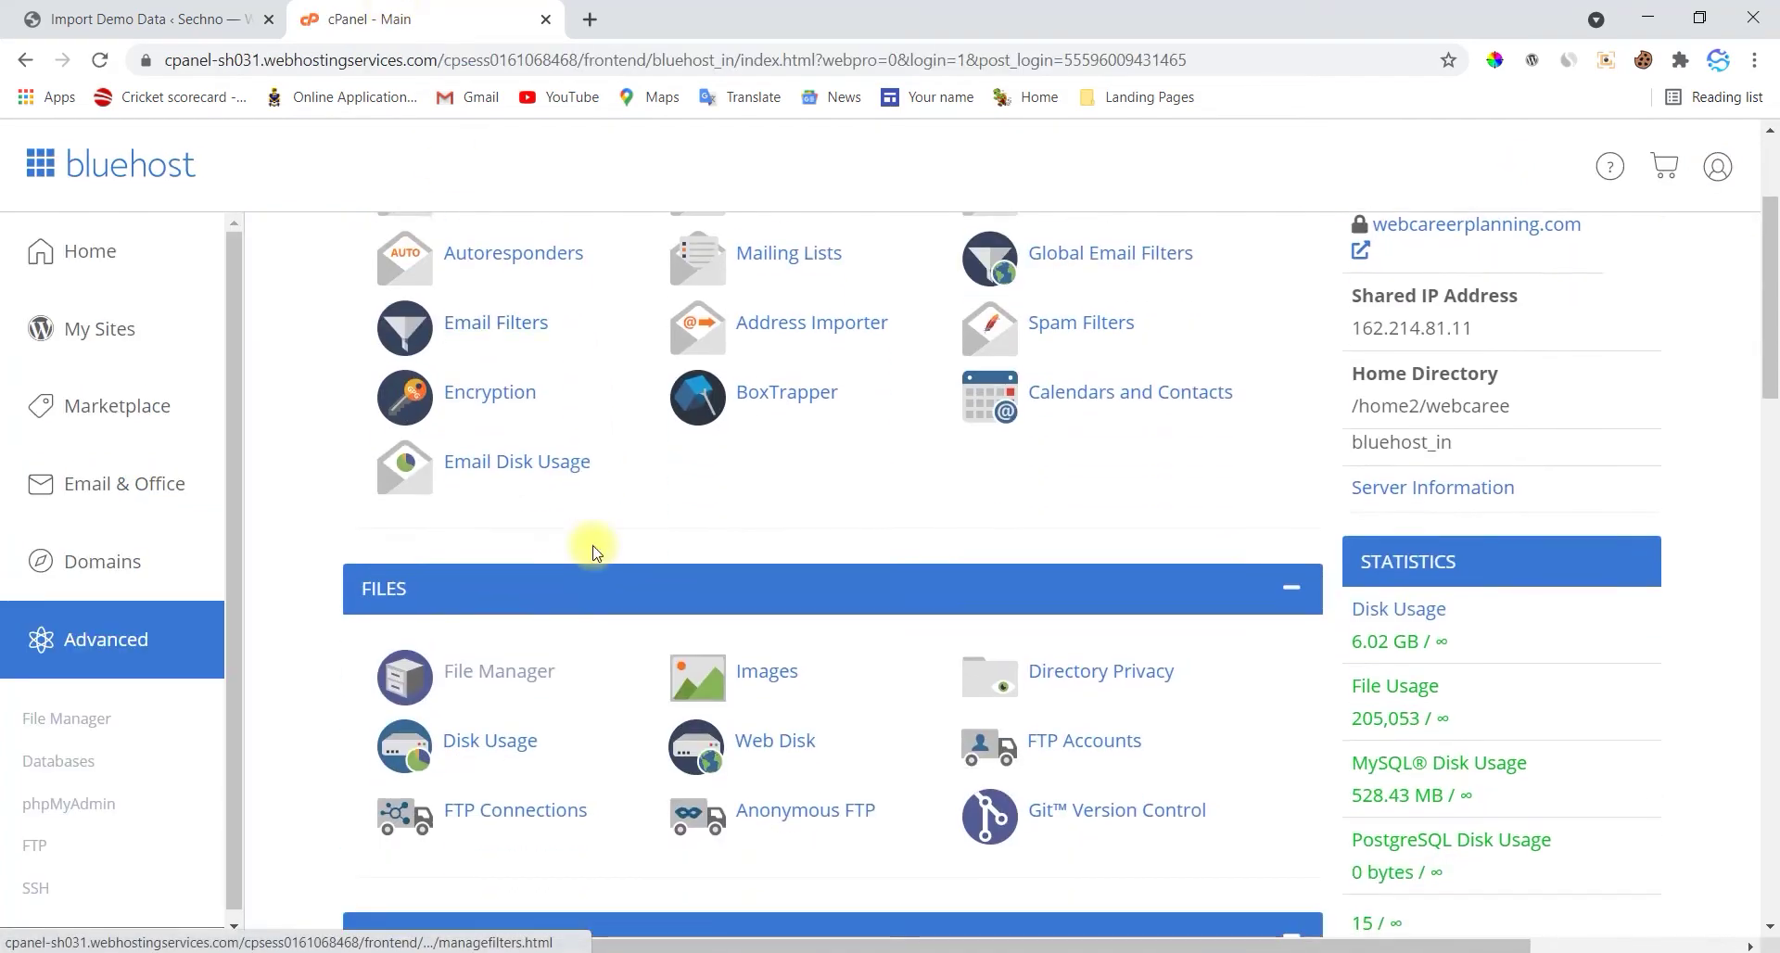
scroll(594, 553, "down", 10)
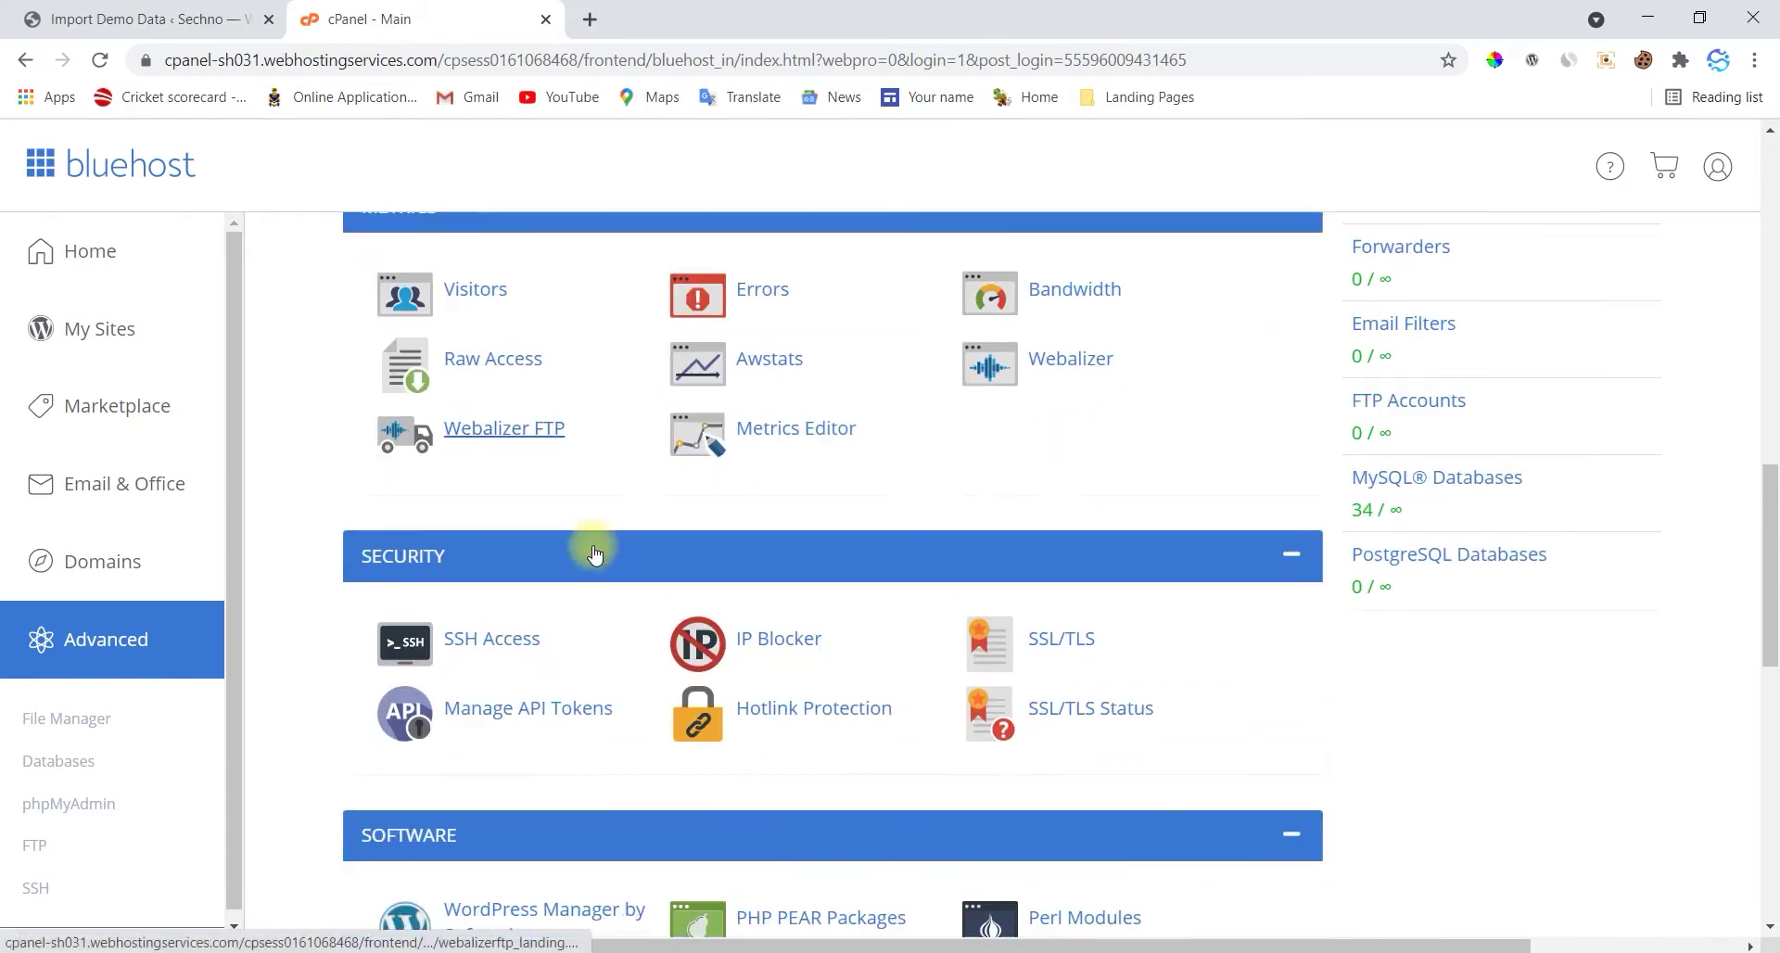
scroll(592, 551, "down", 5)
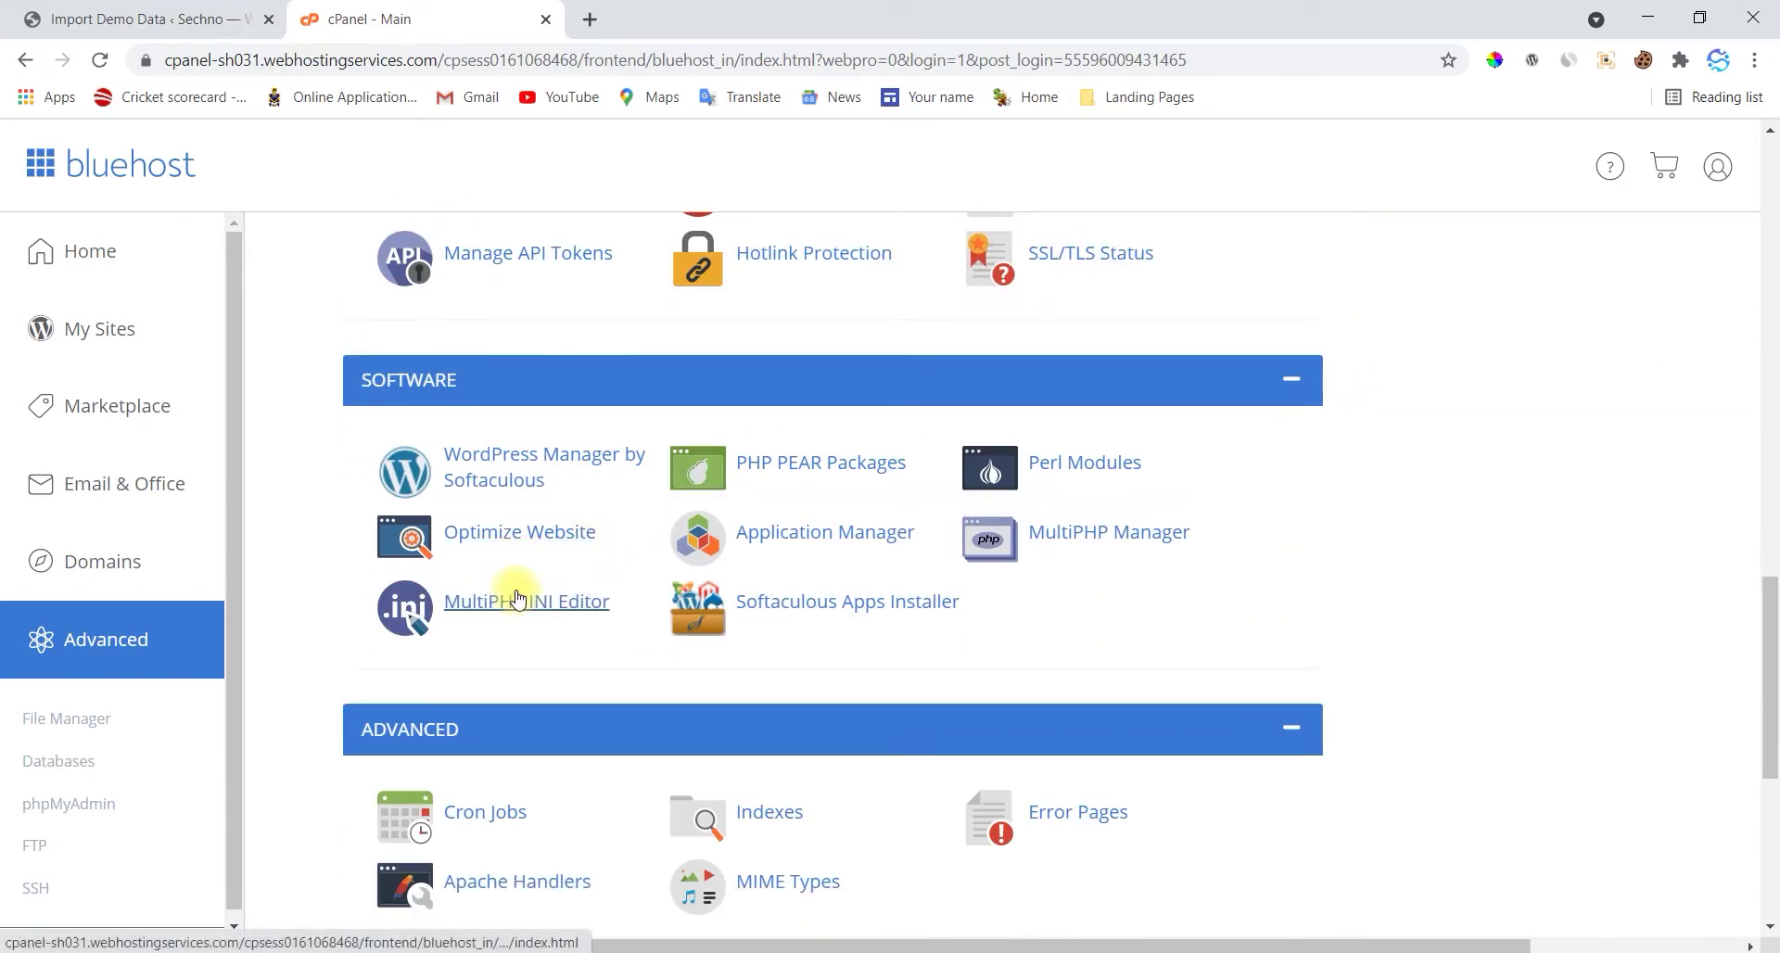
left_click(517, 598)
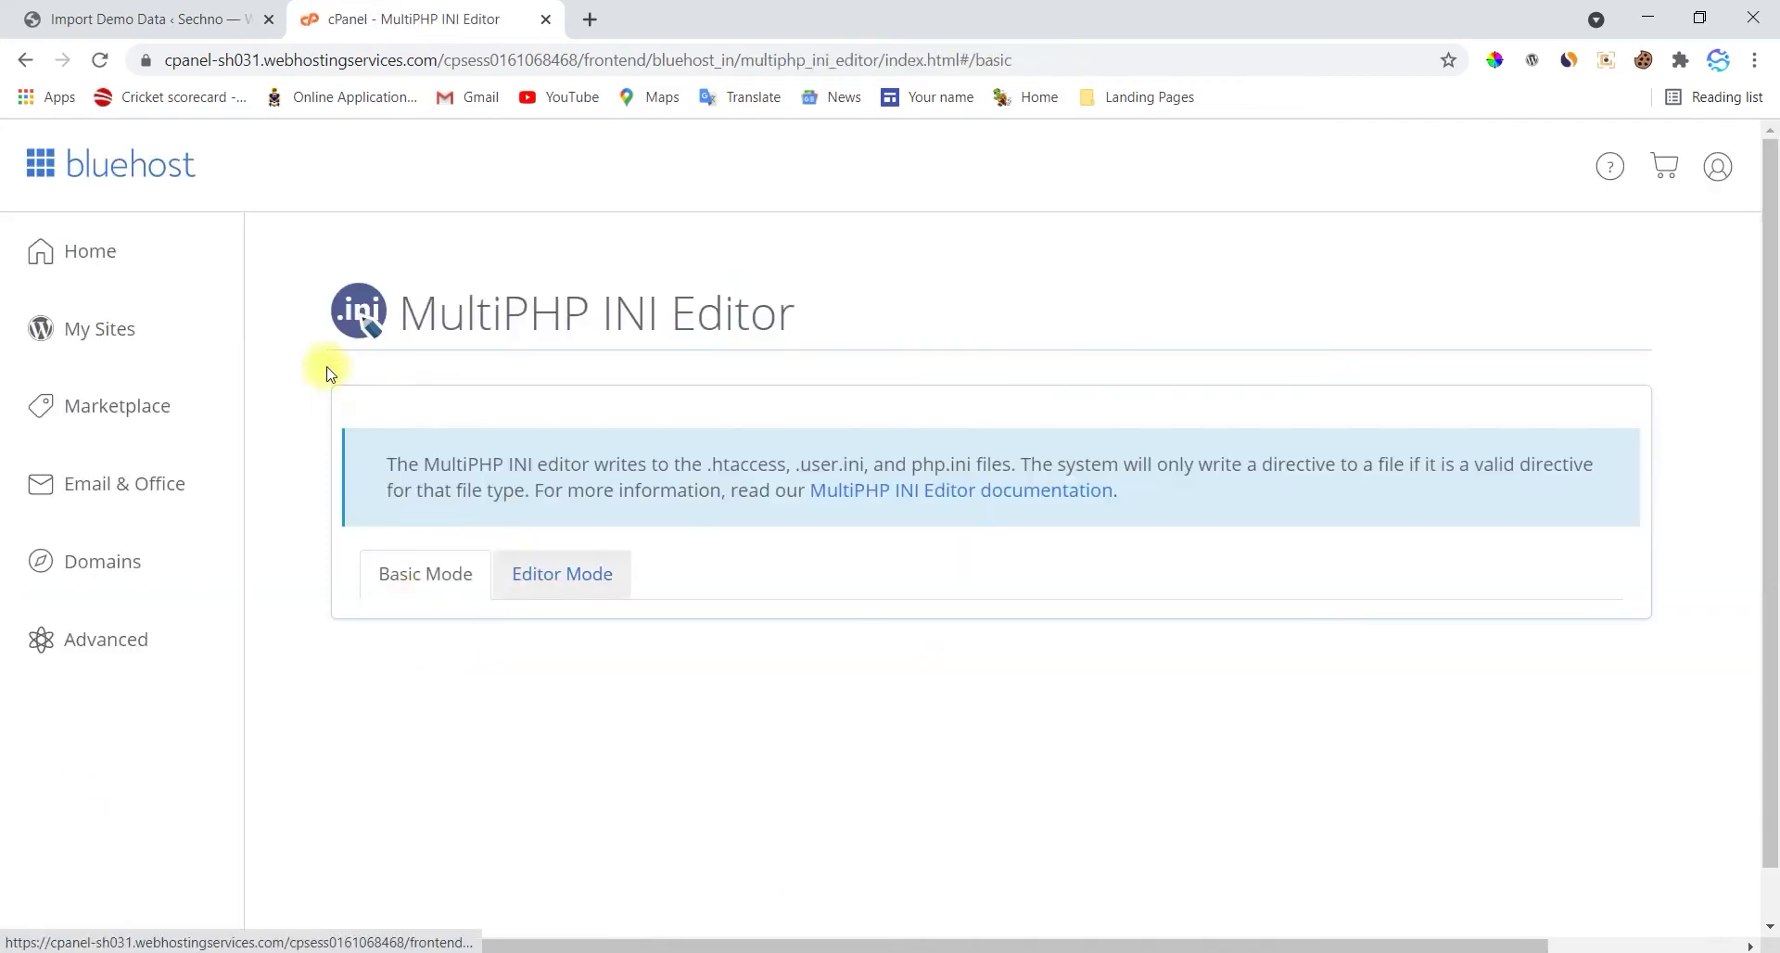
Load sechno.com's PHP directives and compare them with the WordPress page's required values.
scroll(536, 608, "down", 2)
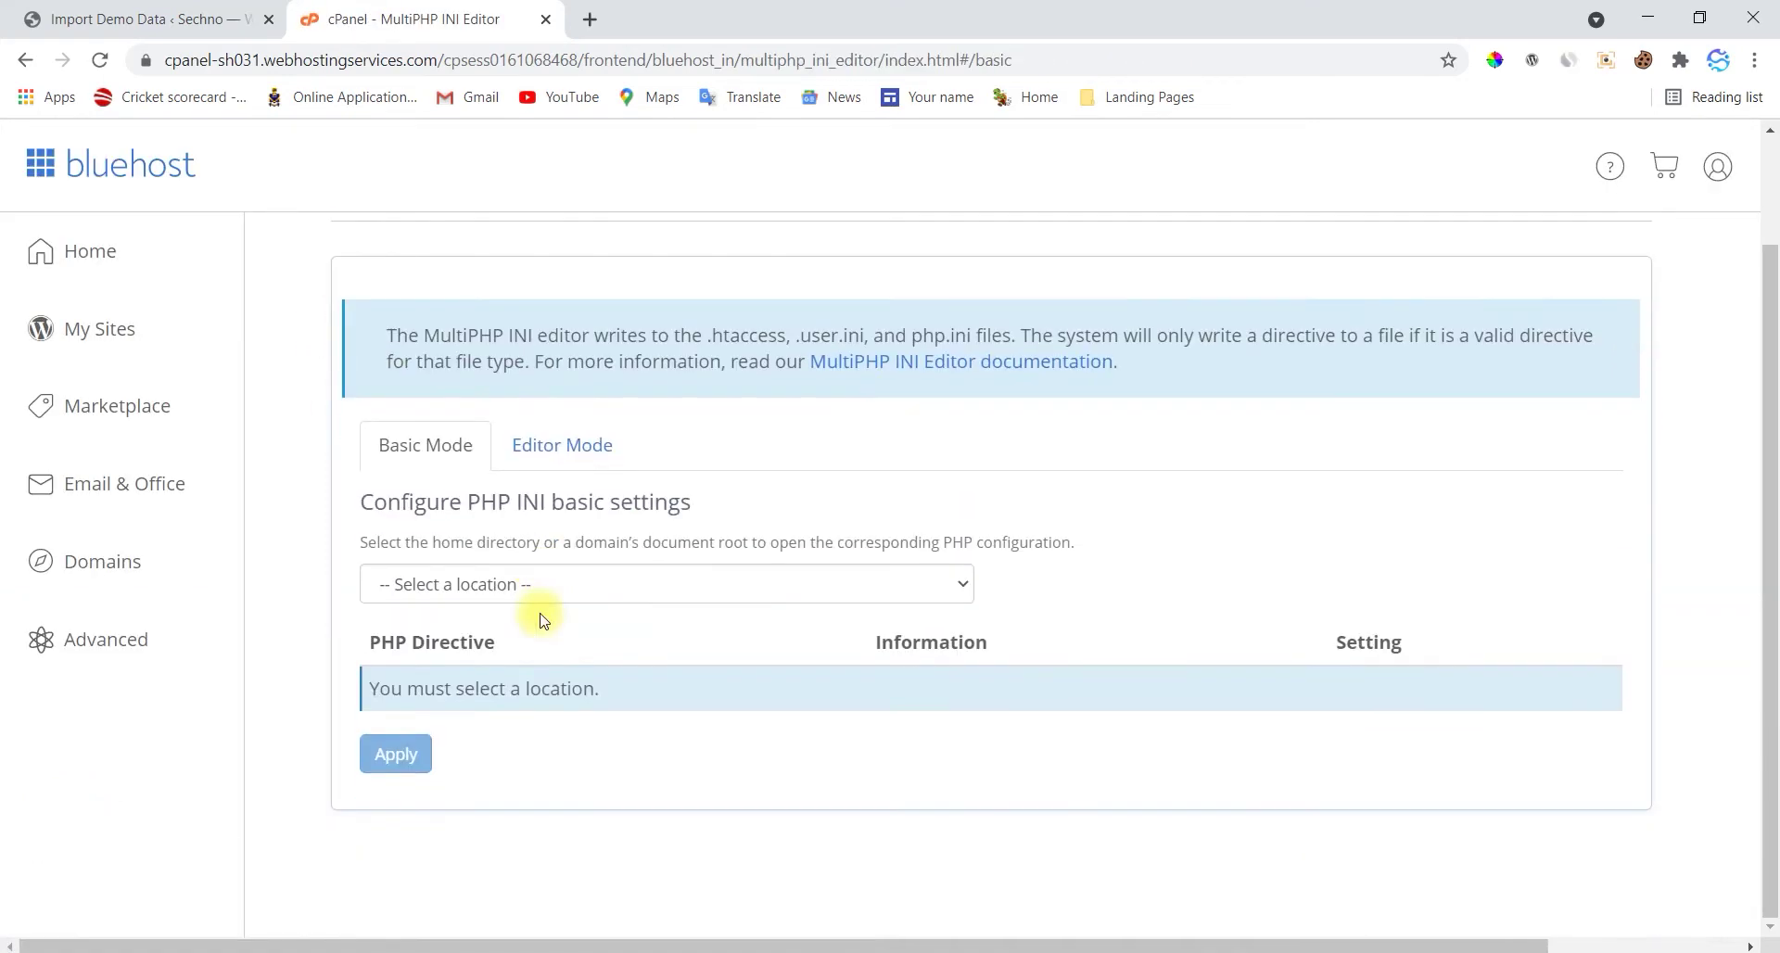
left_click(594, 586)
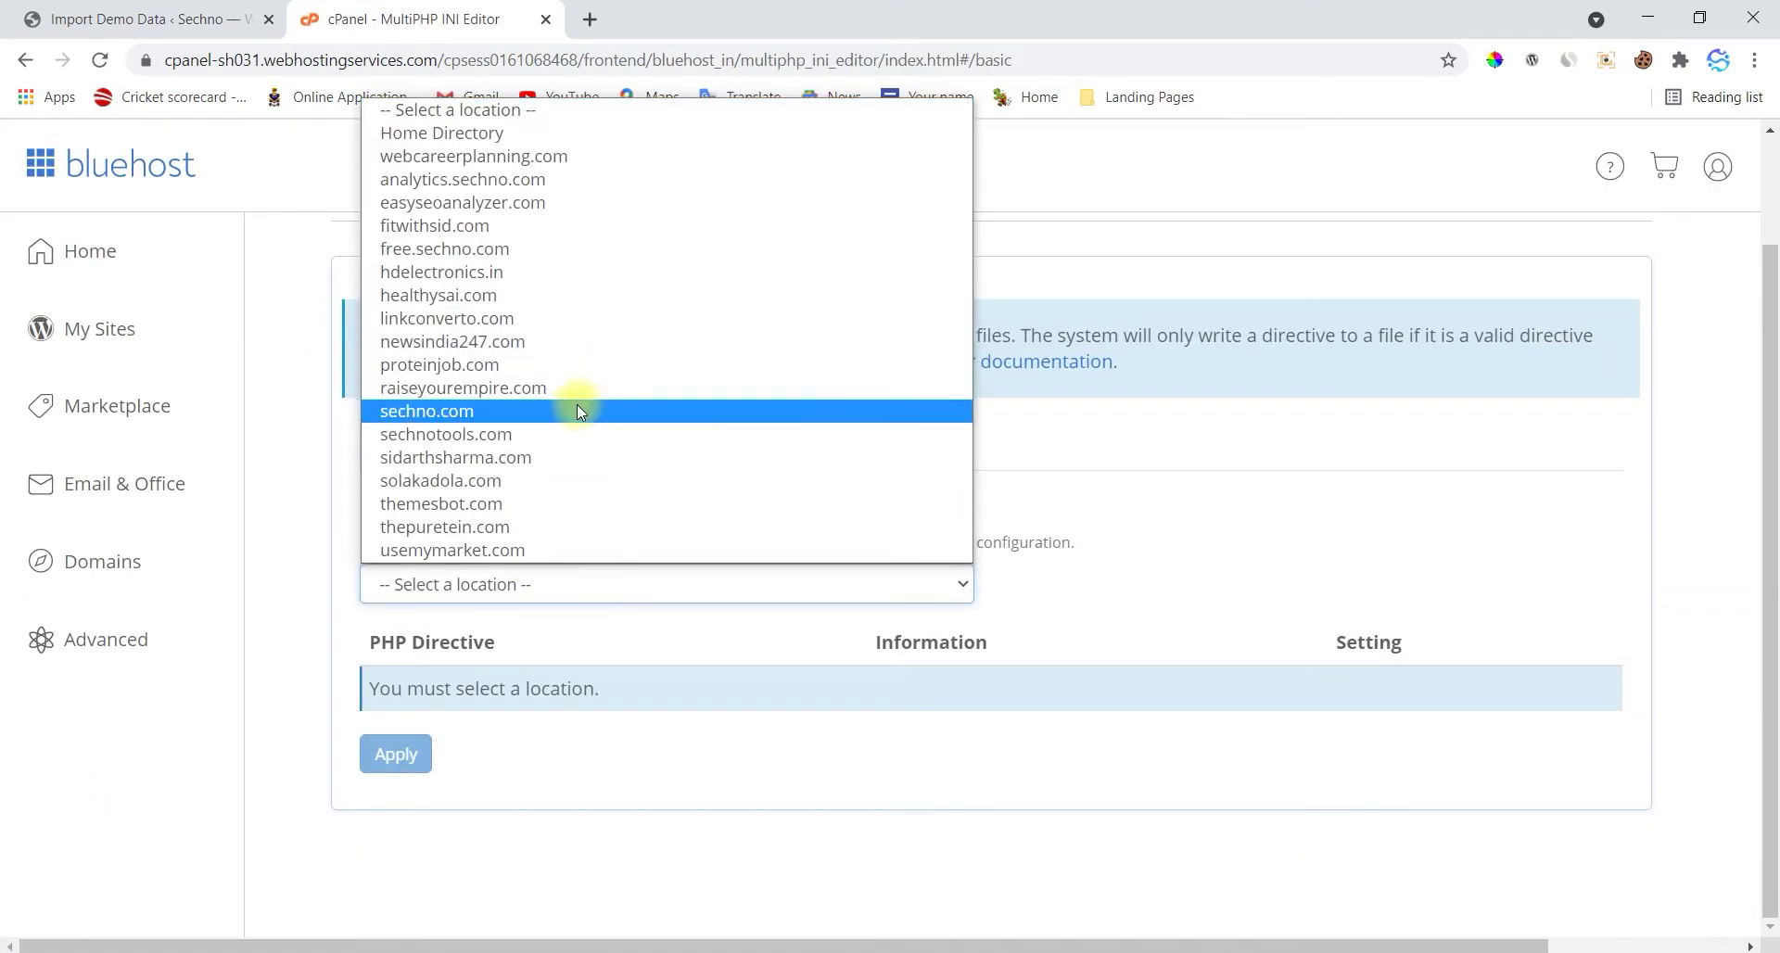
left_click(576, 408)
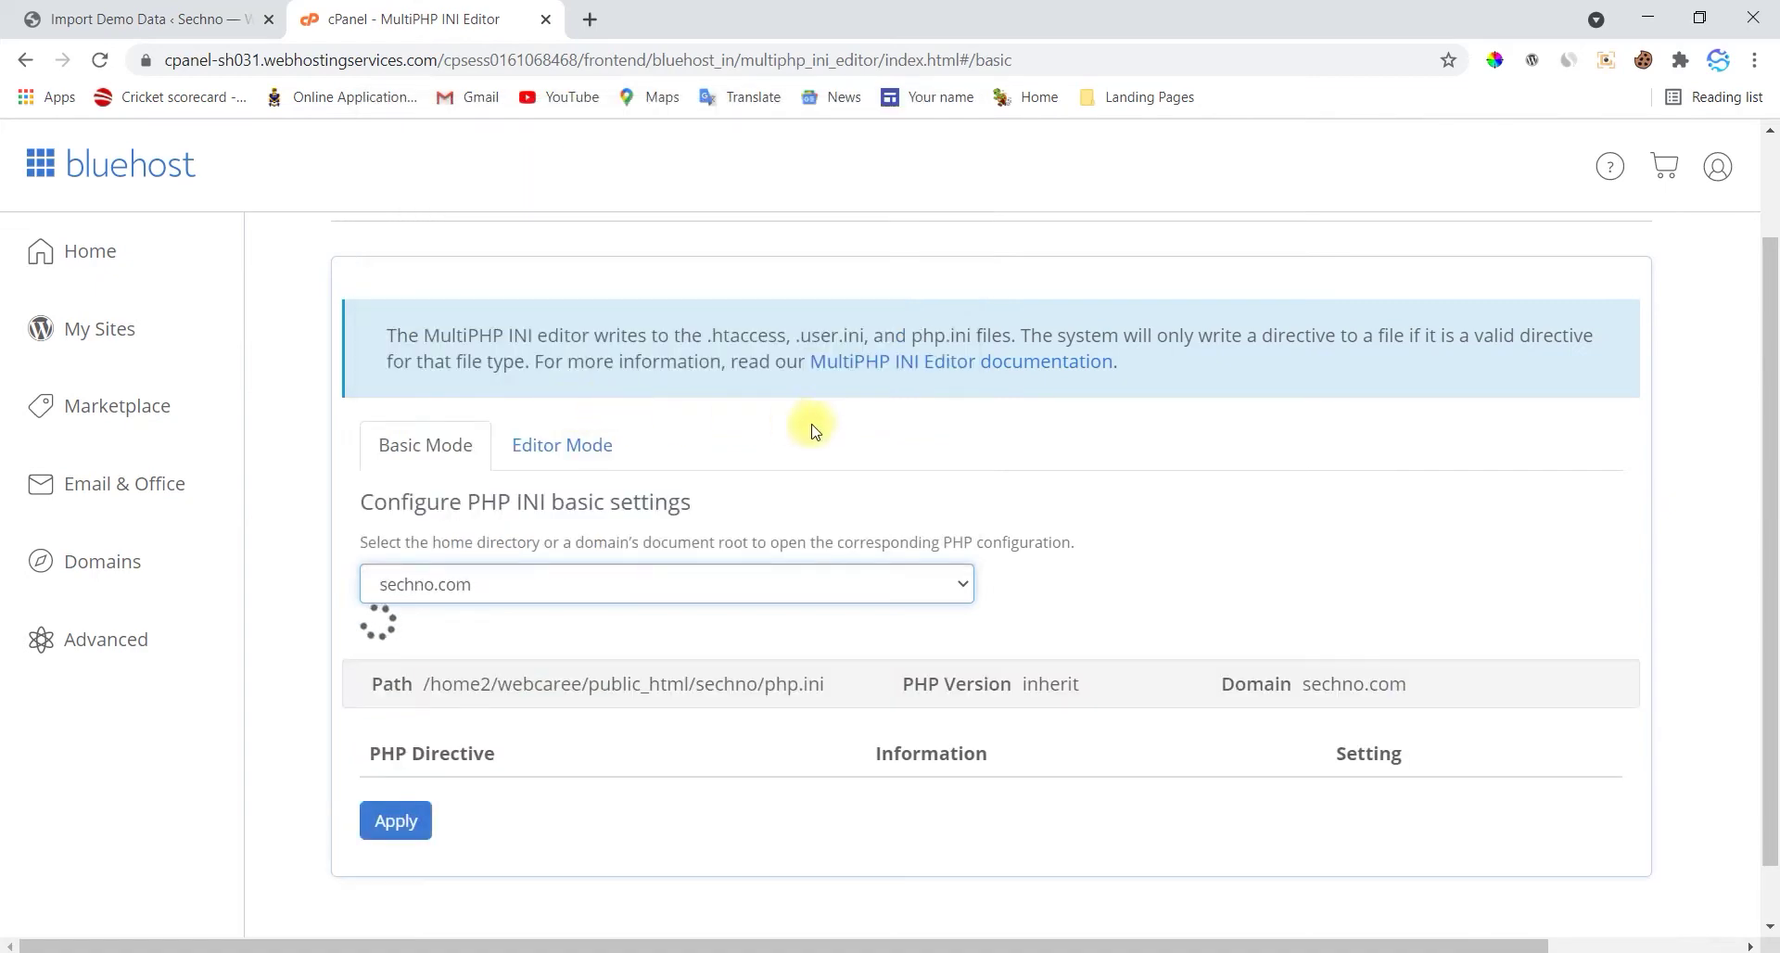
scroll(867, 450, "down", 9)
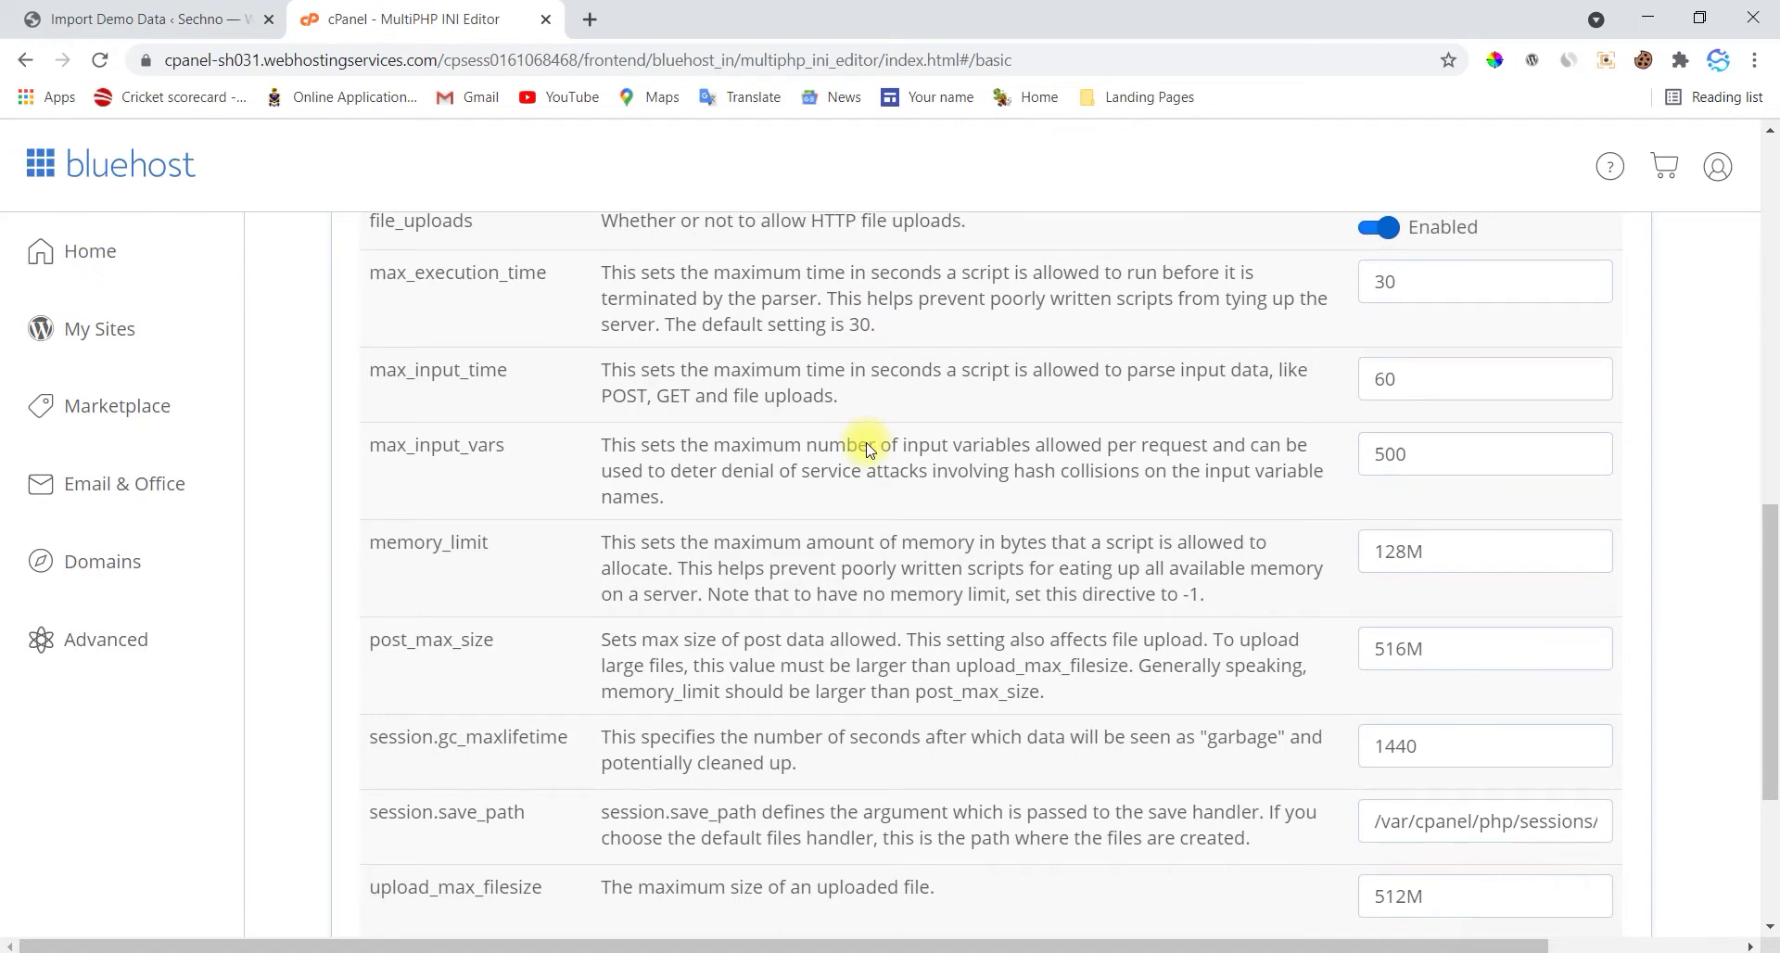
left_click(127, 11)
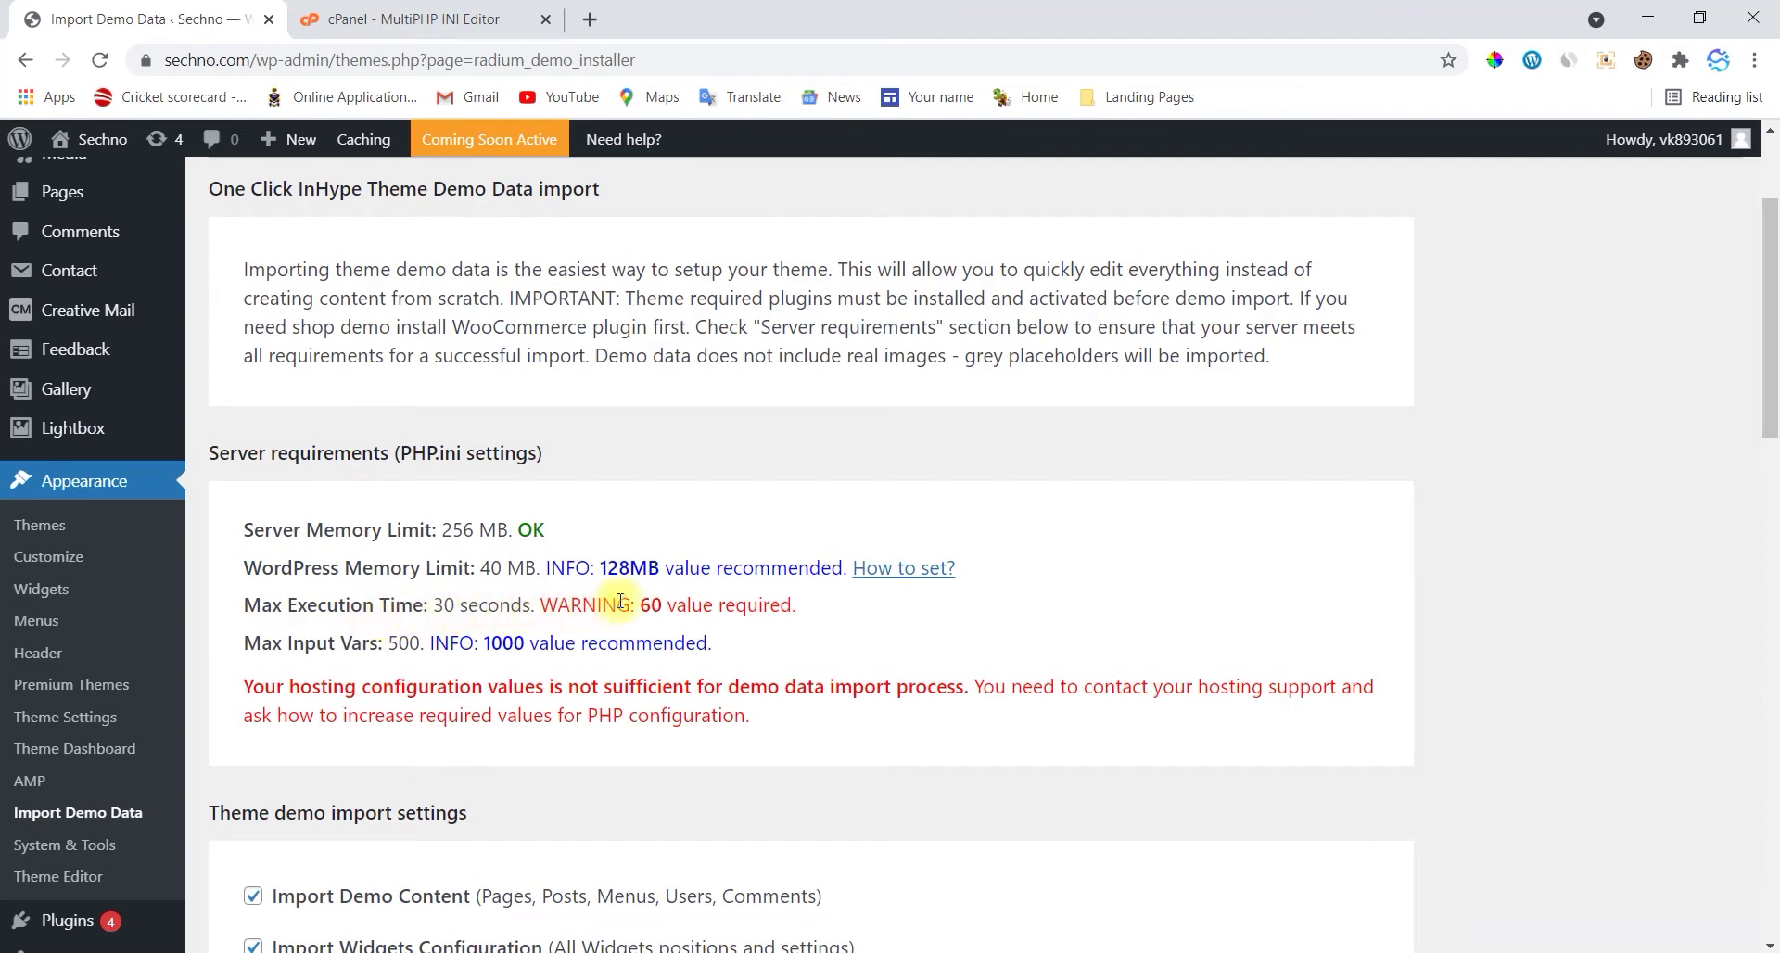
left_click(380, 11)
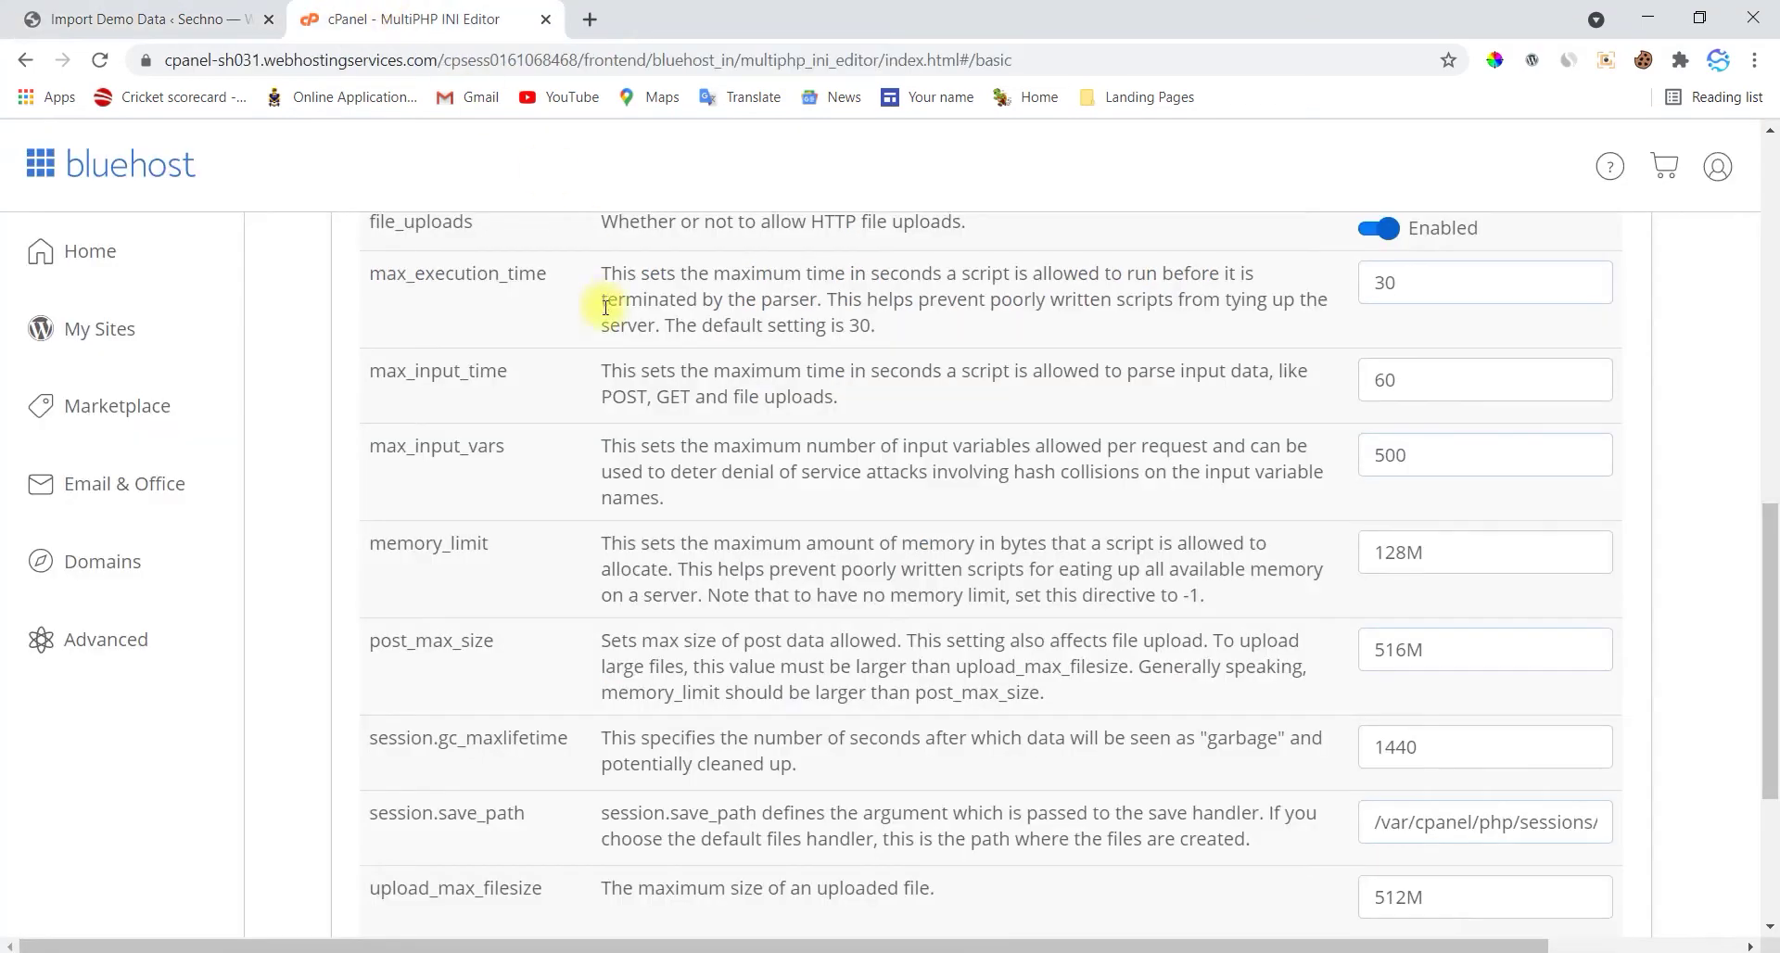
Change max_execution_time to 60 and select max_input_vars for replacement with 1000.
double_click(1379, 290)
type("60")
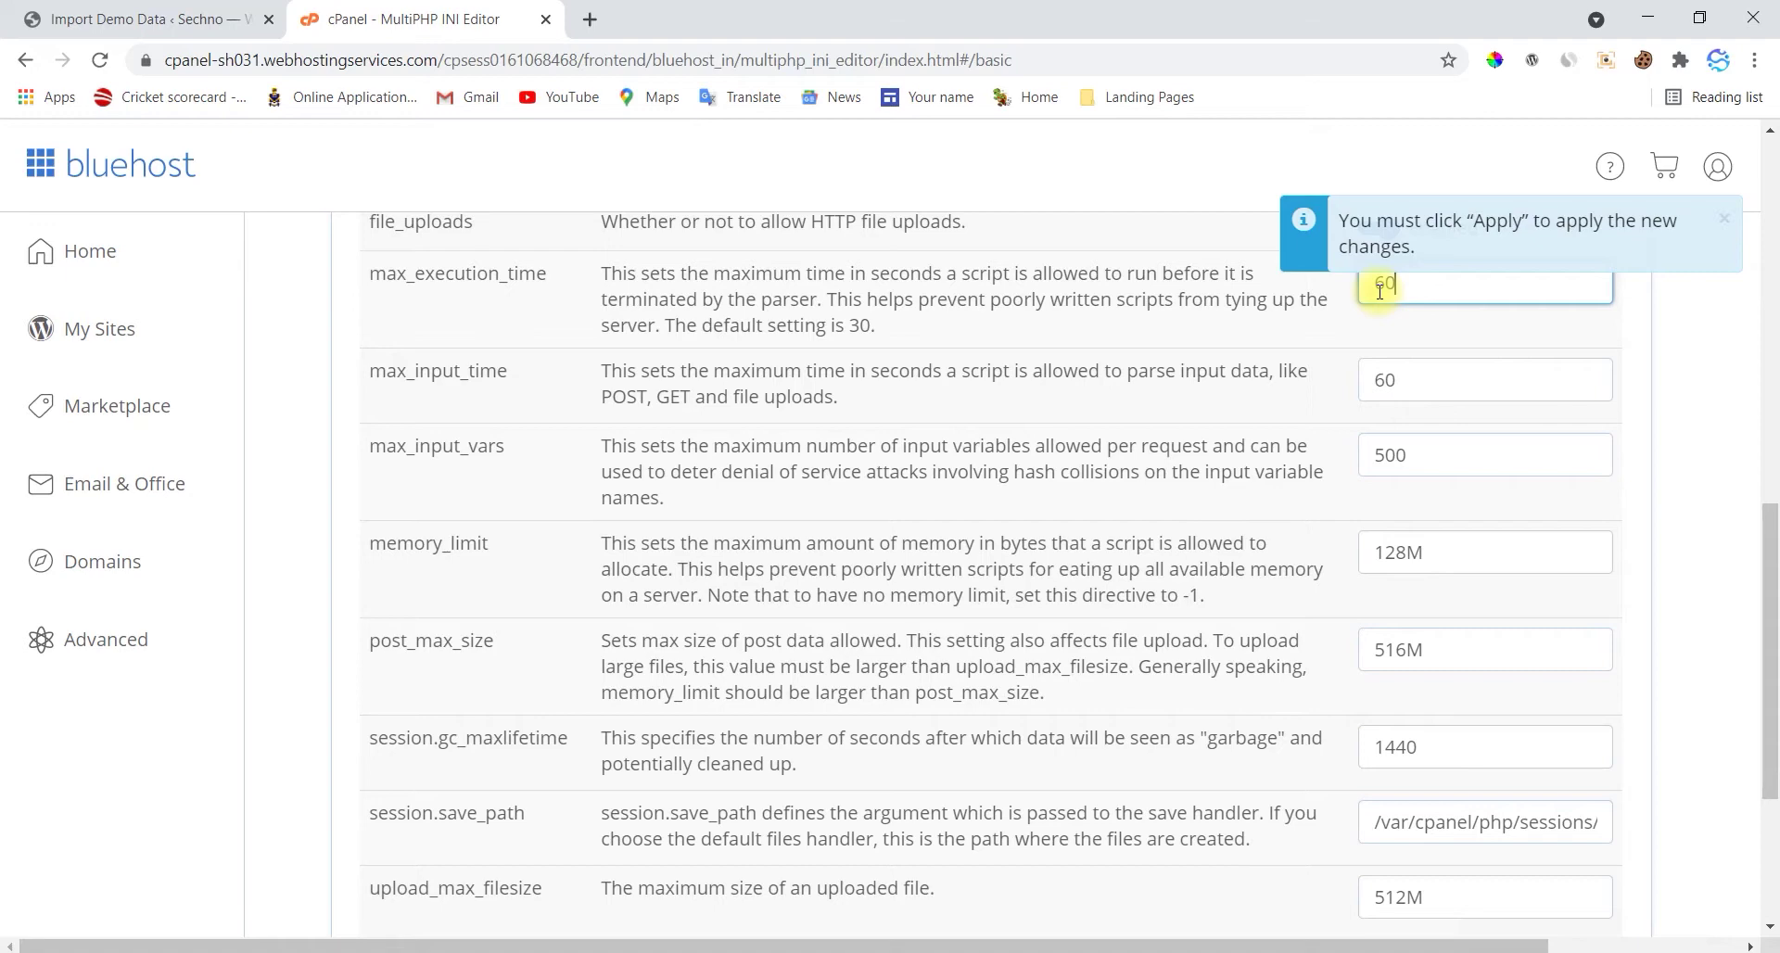
left_click(119, 8)
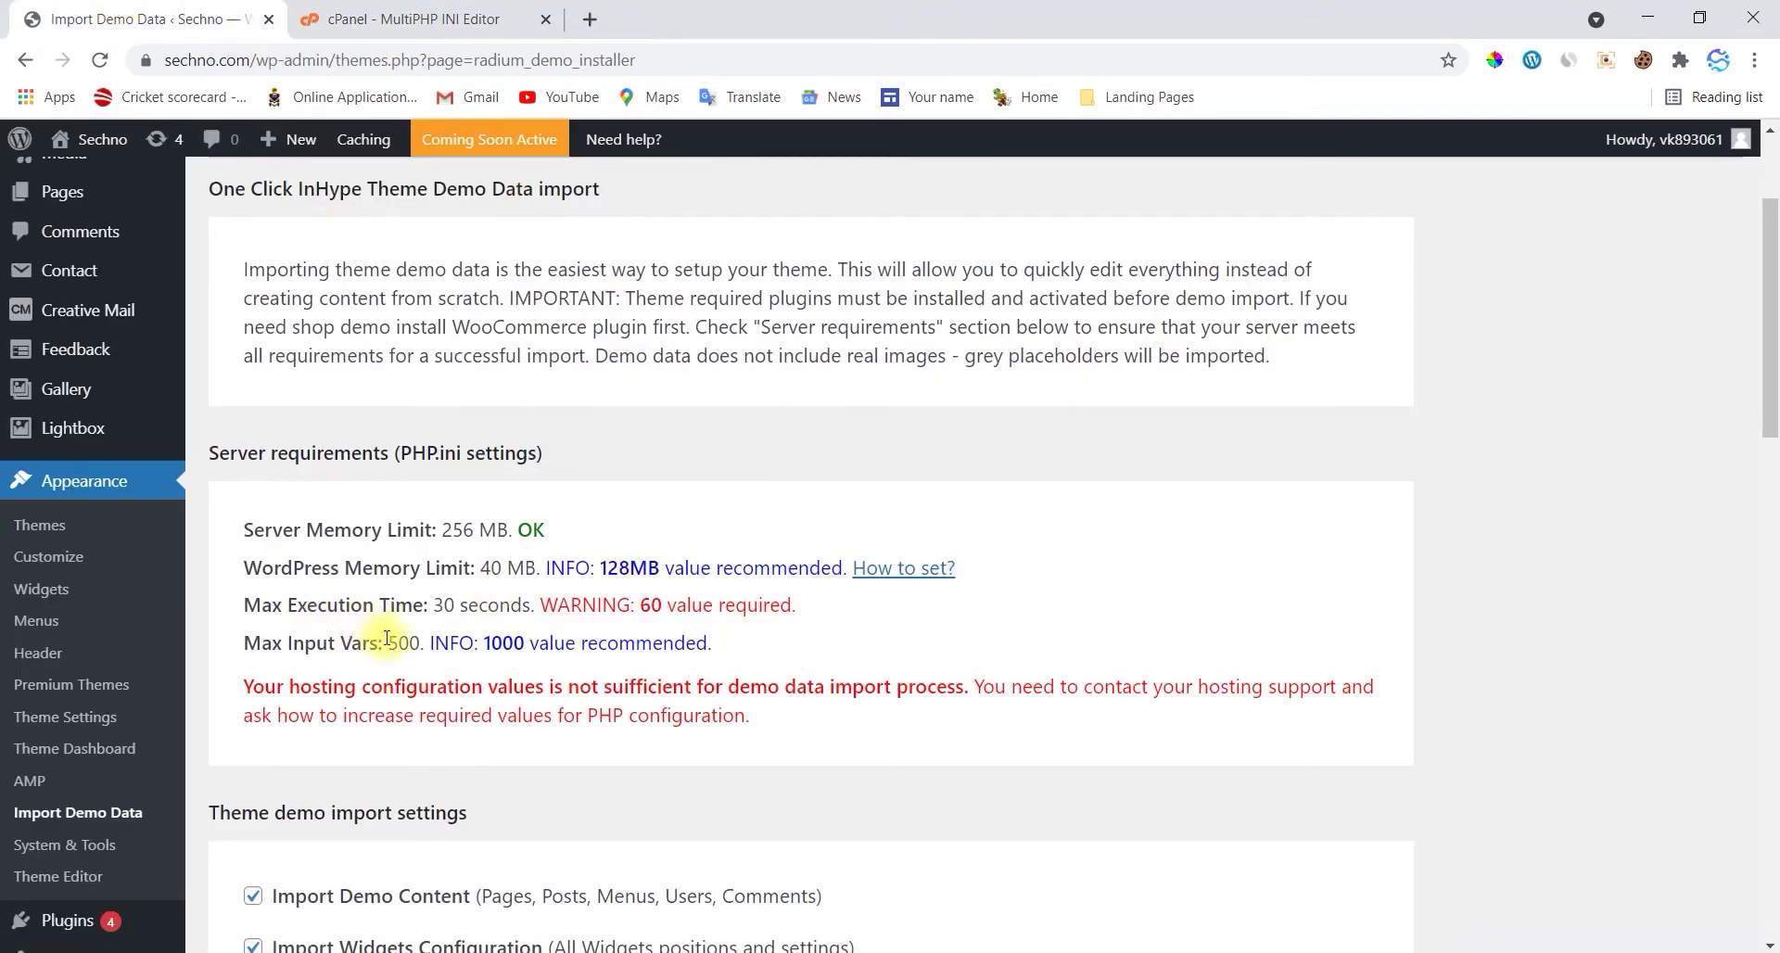
left_click(408, 19)
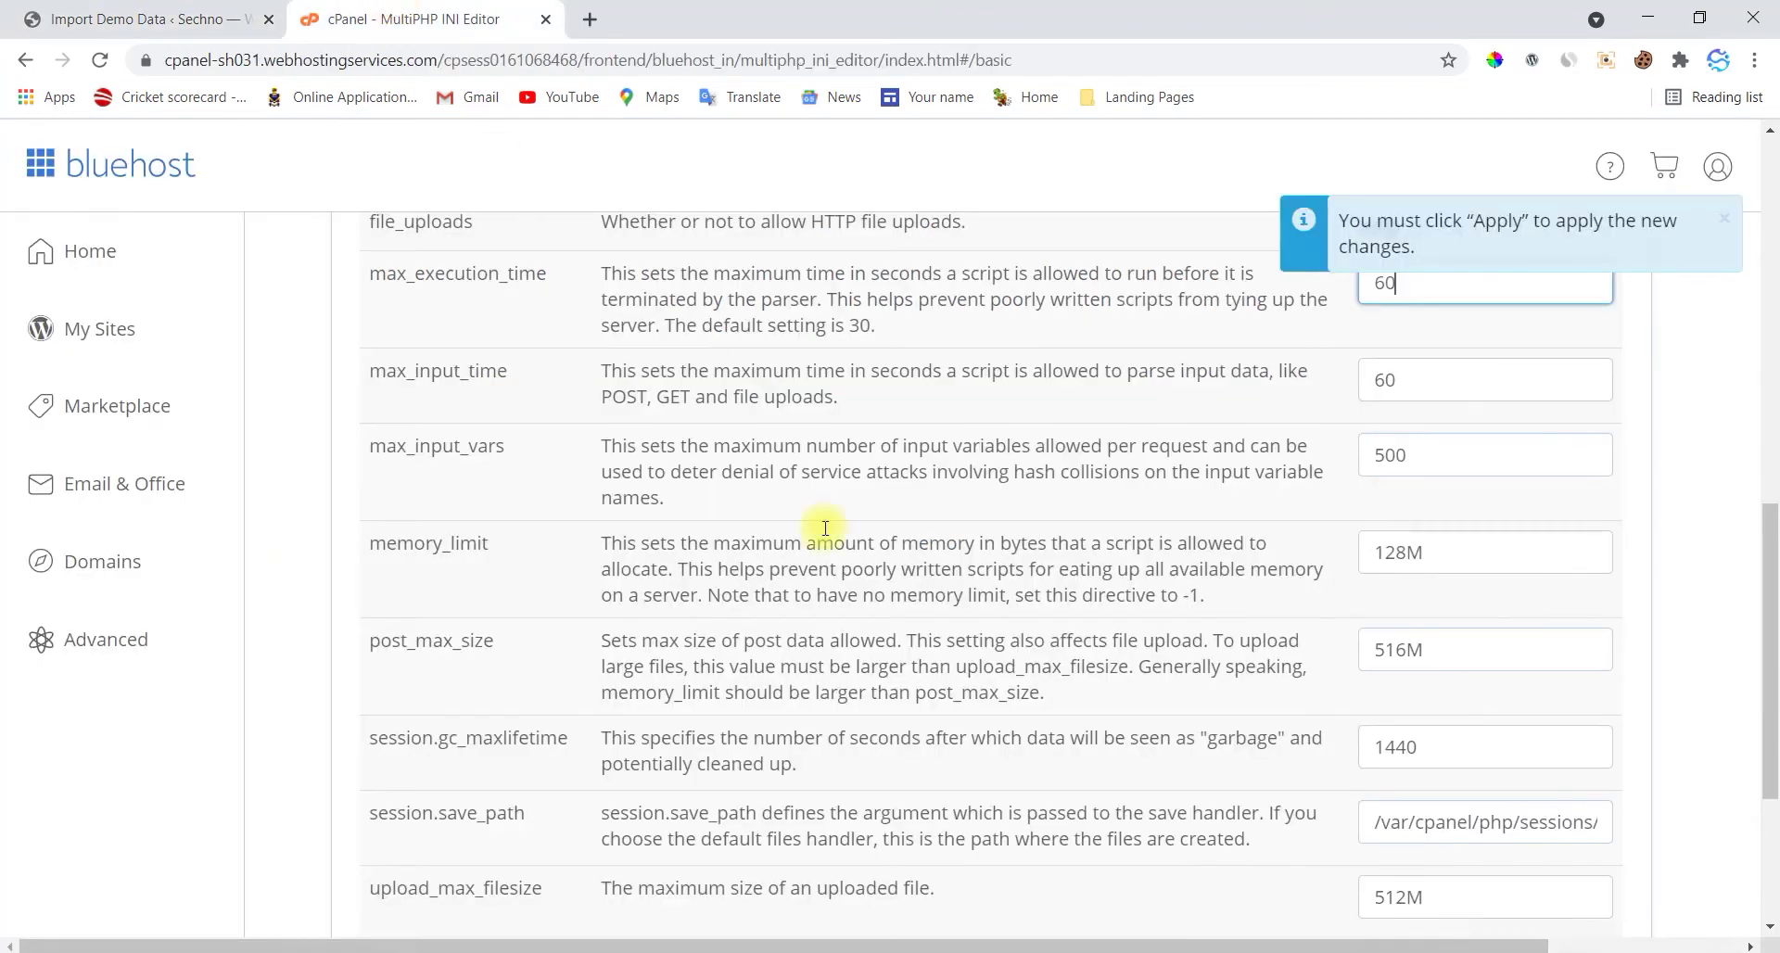
scroll(835, 557, "down", 2)
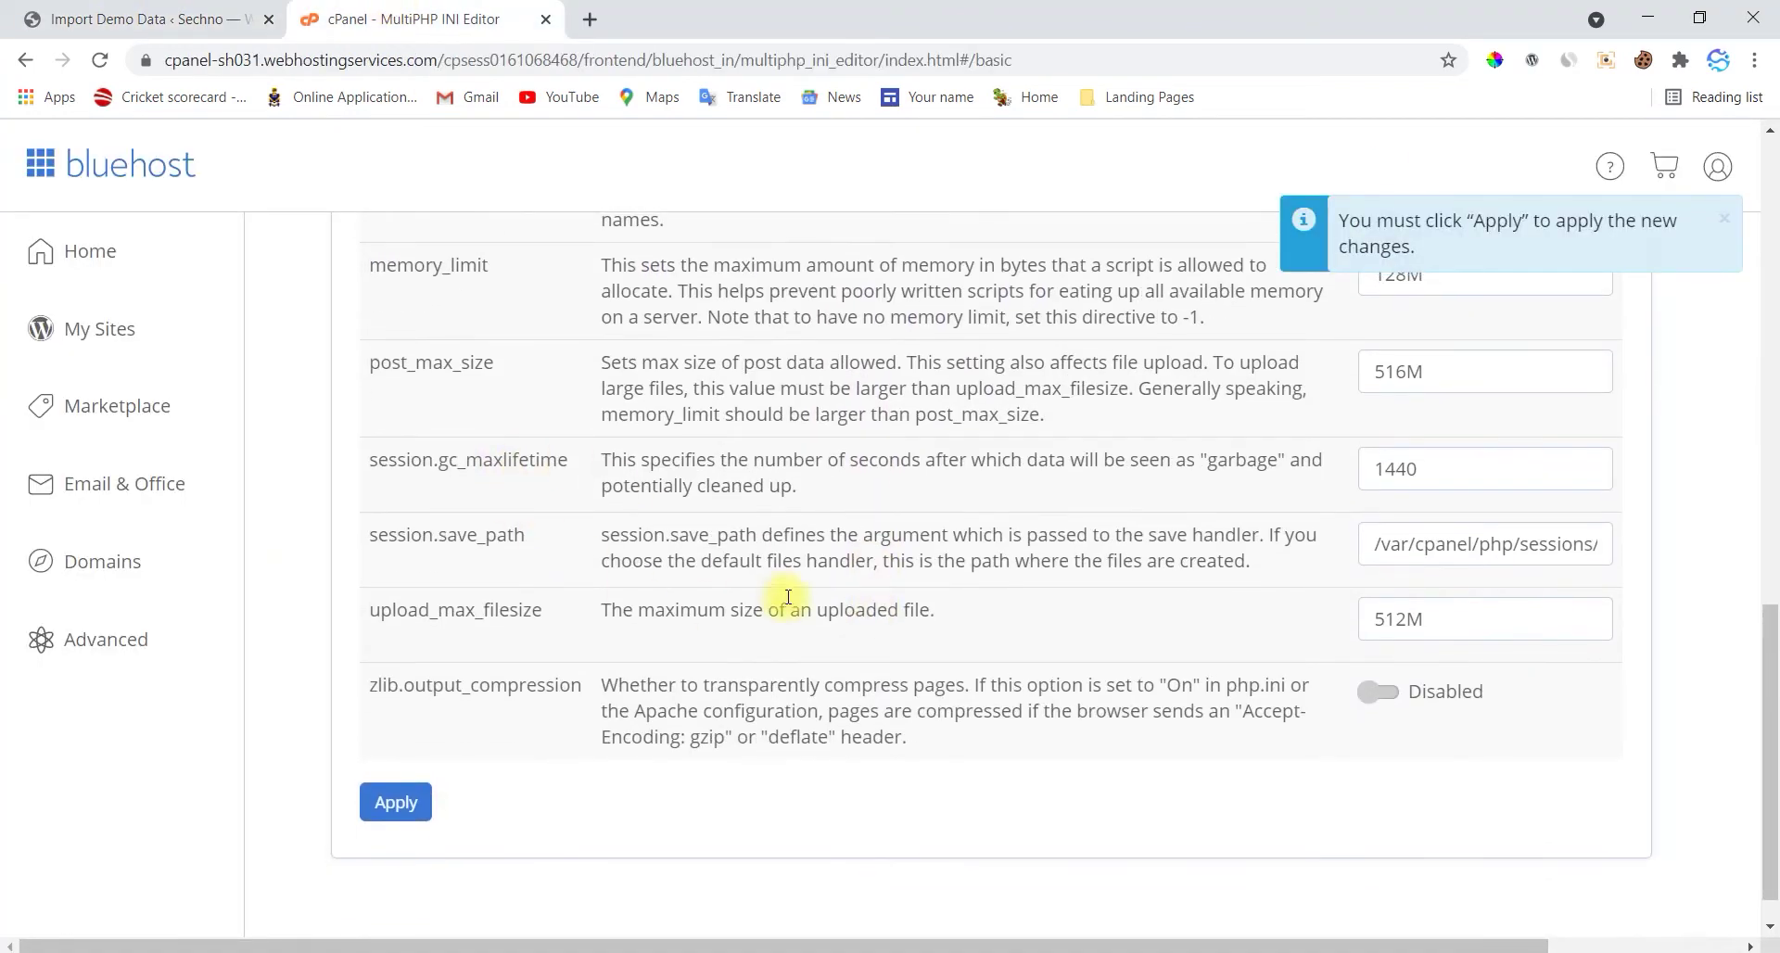
scroll(787, 519, "up", 3)
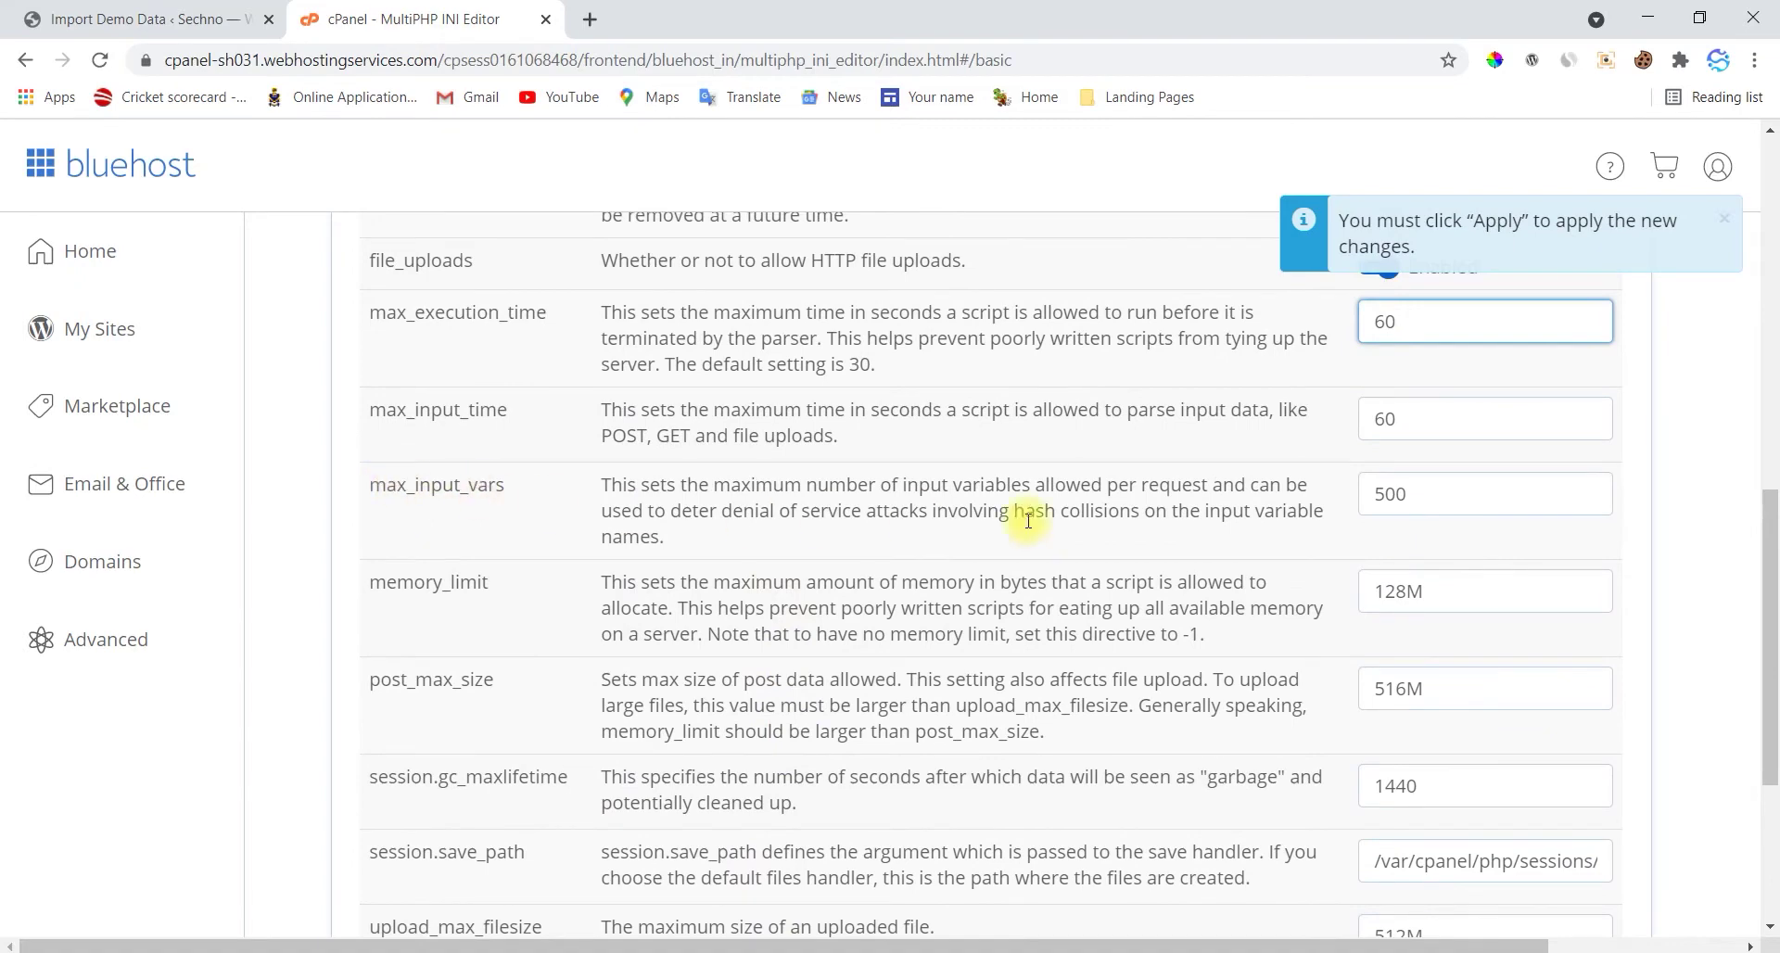
double_click(1392, 495)
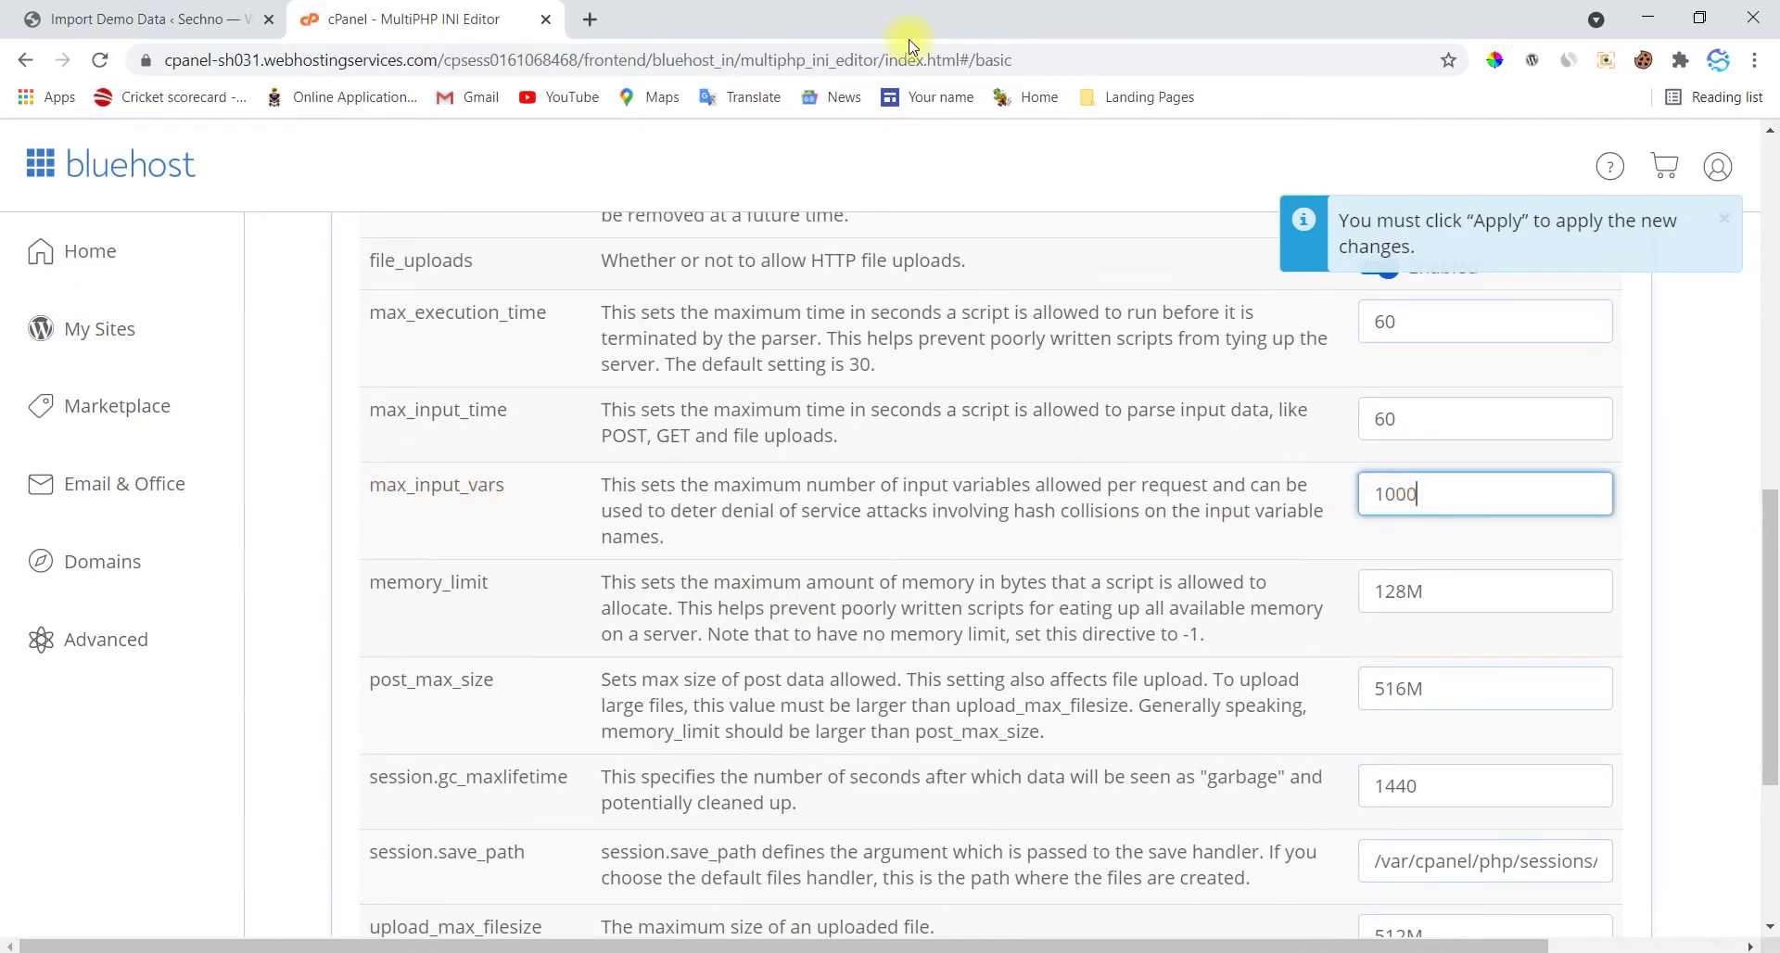
Apply the new PHP INI values and reload the Import Demo Data page to recheck requirements.
left_click(157, 11)
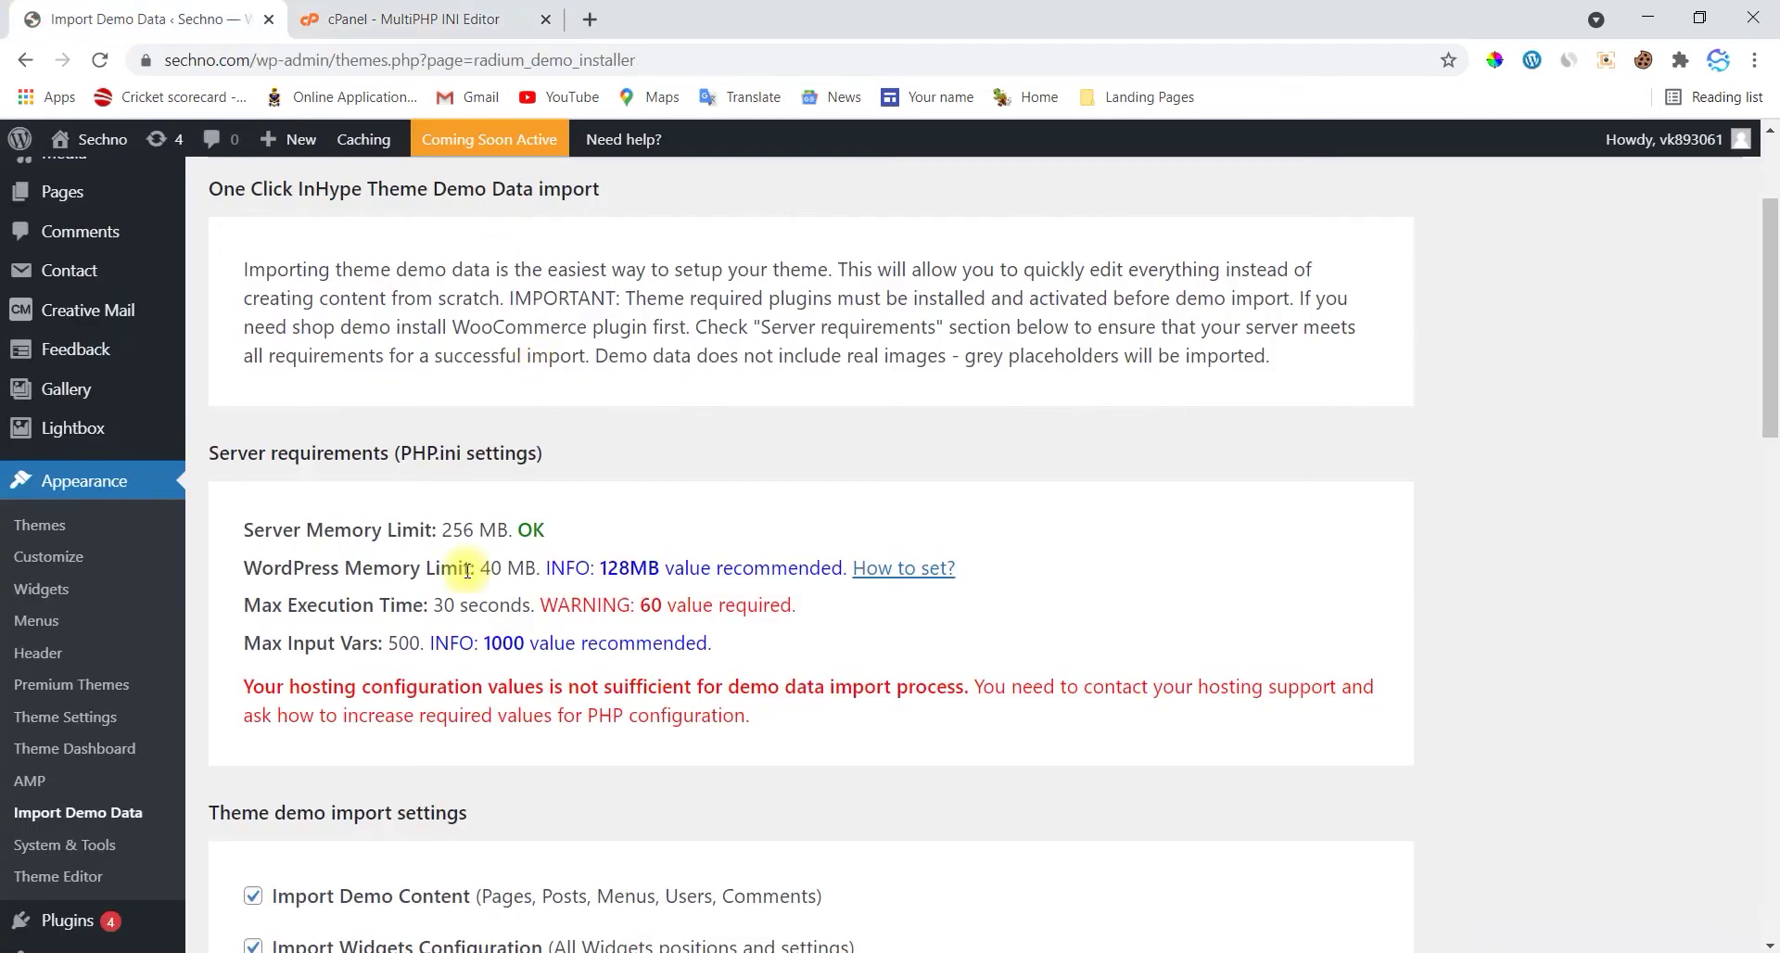
left_click(360, 20)
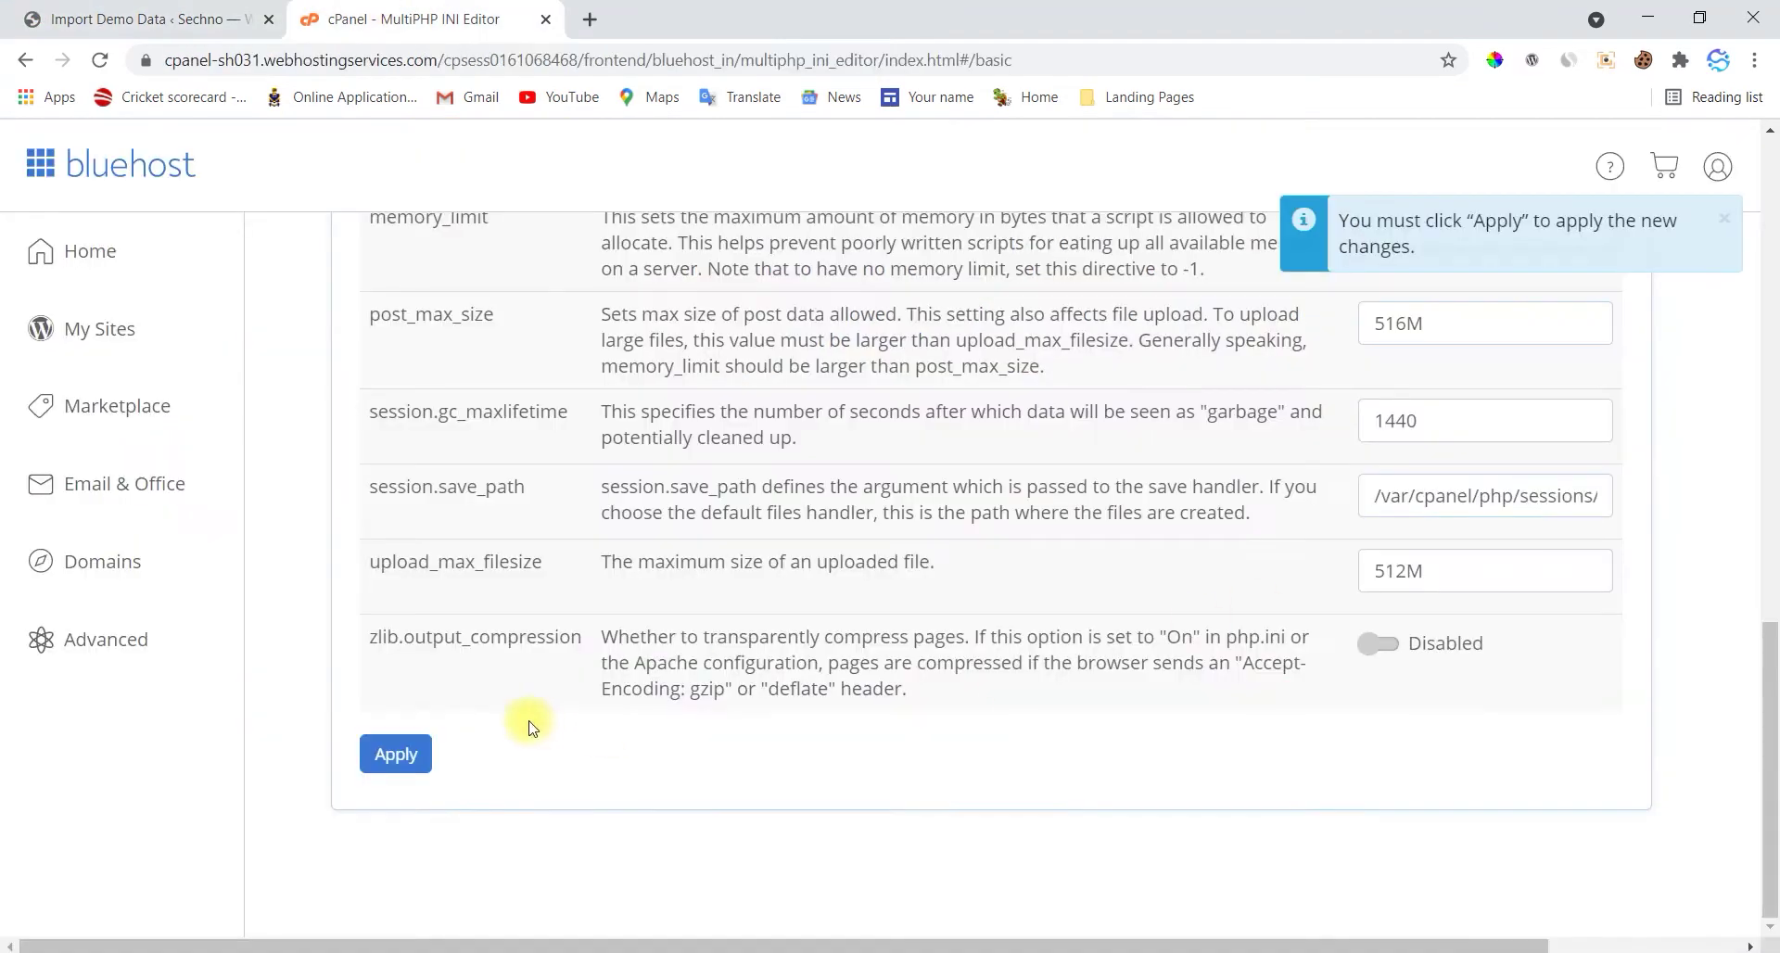
left_click(413, 757)
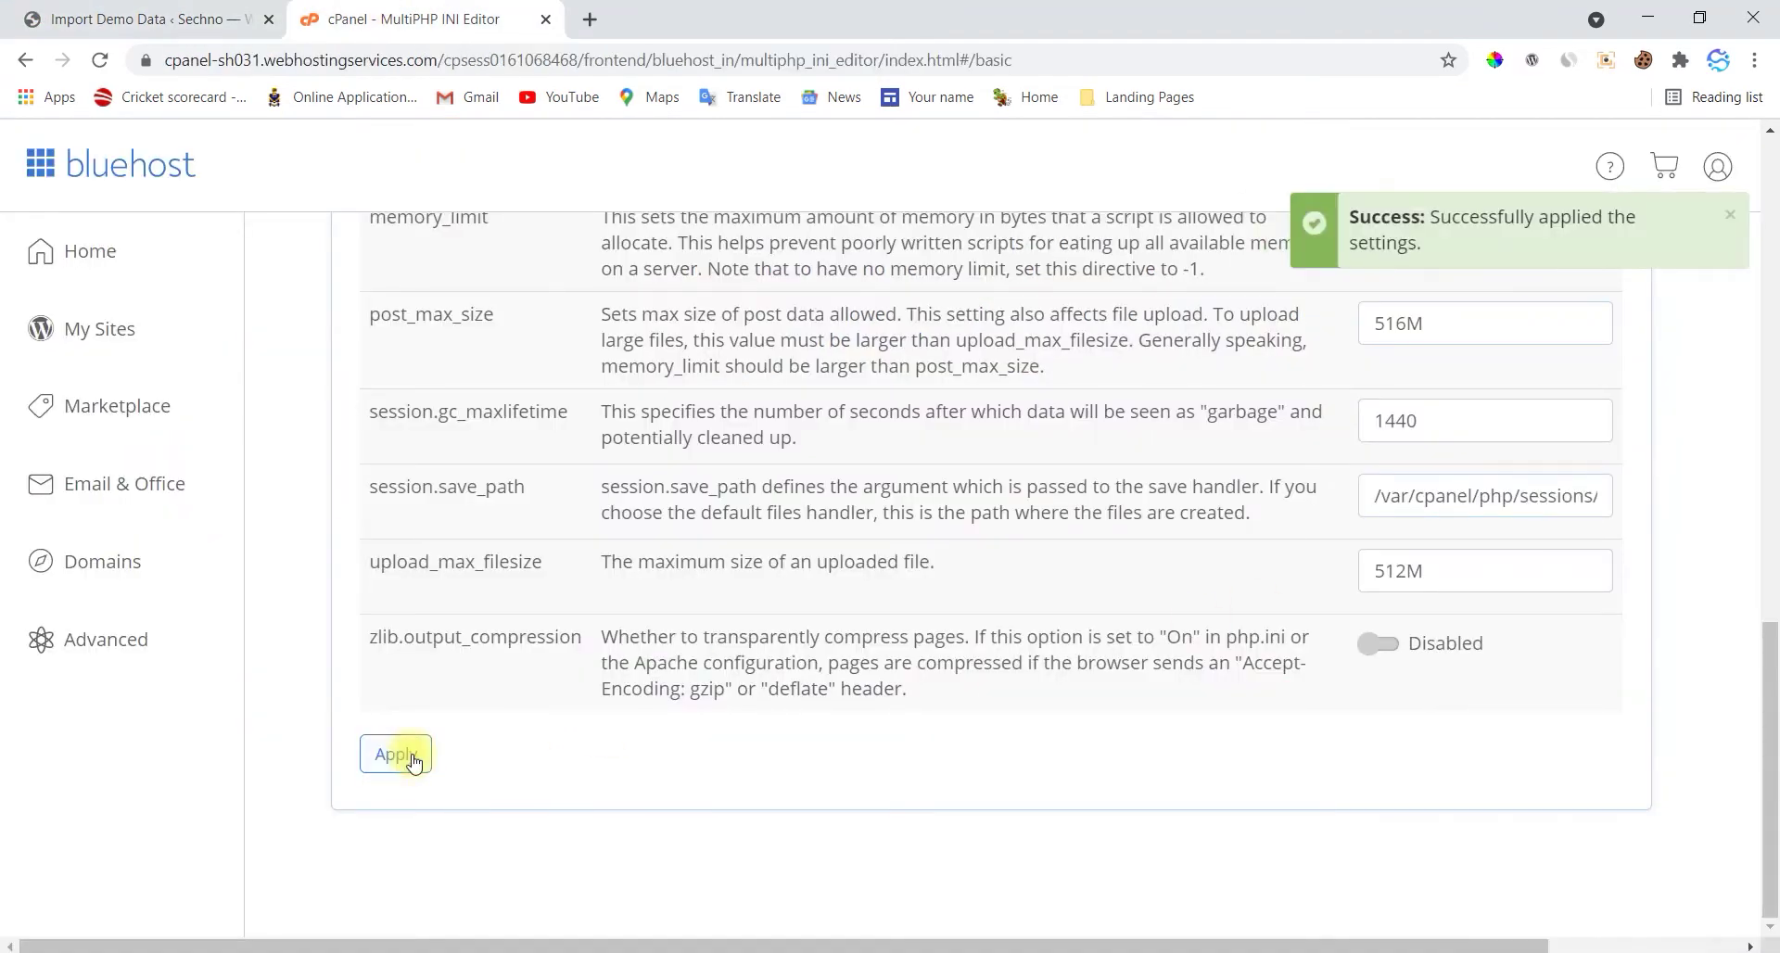
left_click(178, 7)
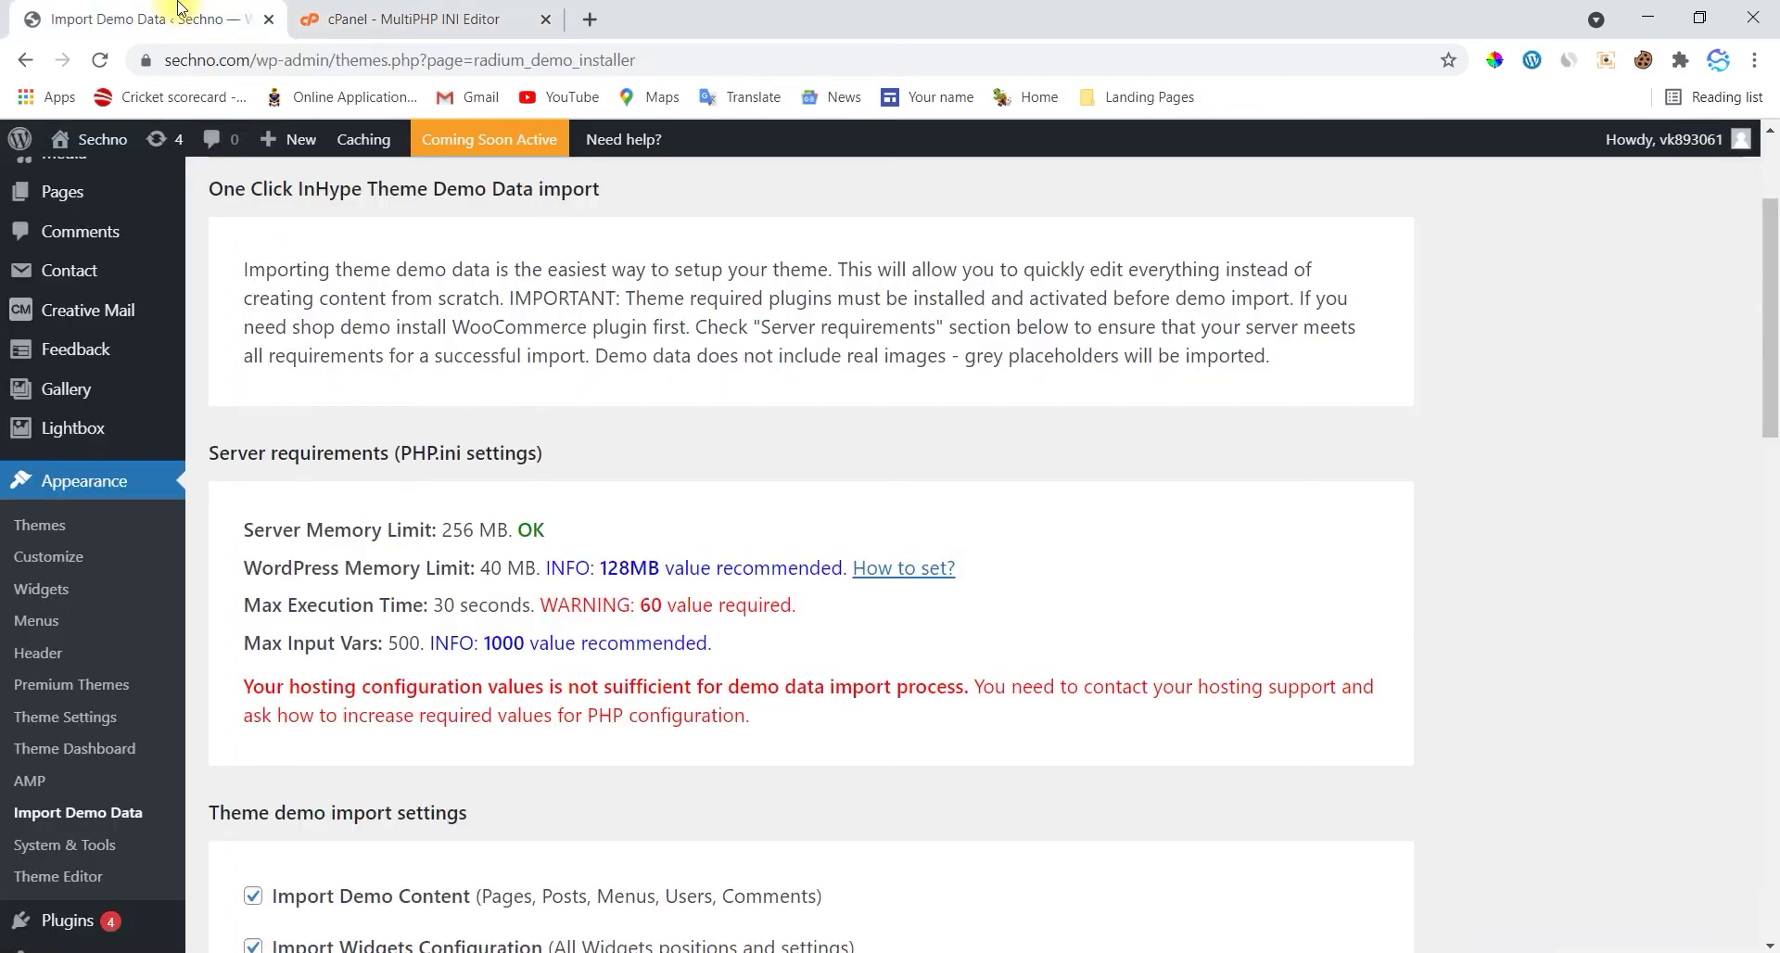
left_click(100, 60)
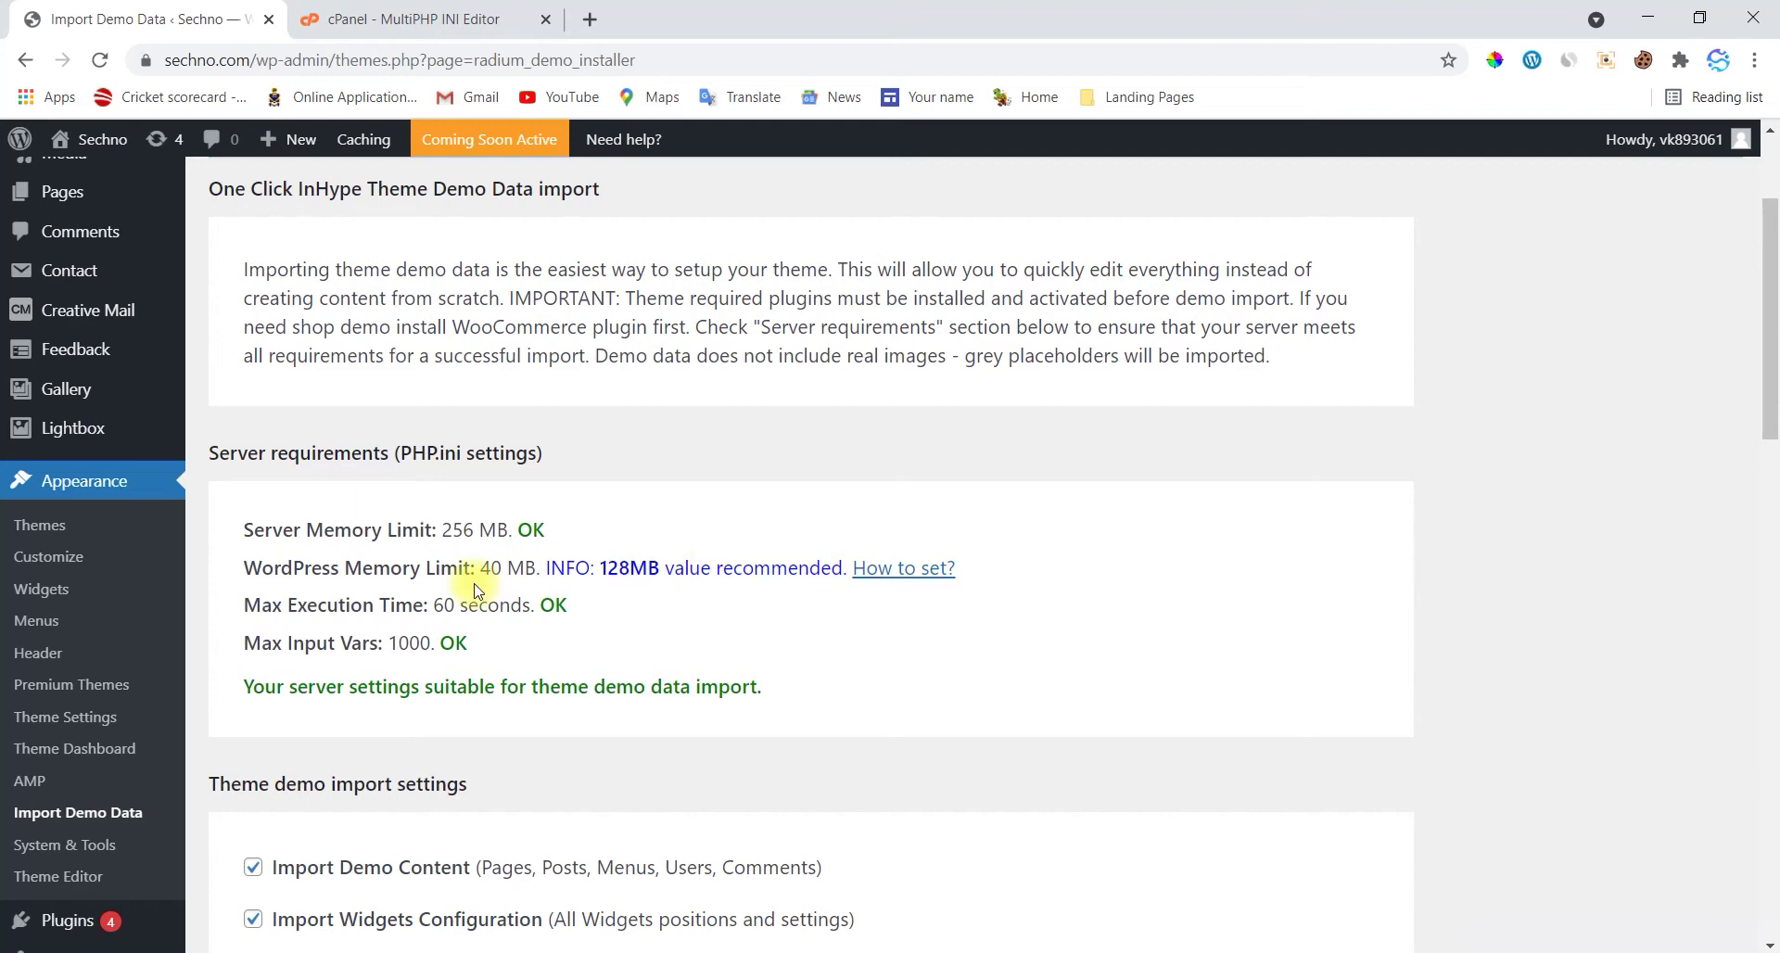
left_click(409, 15)
In File Manager, browse to public_html/sechno and choose Edit on wp-settings.php.
left_click(102, 657)
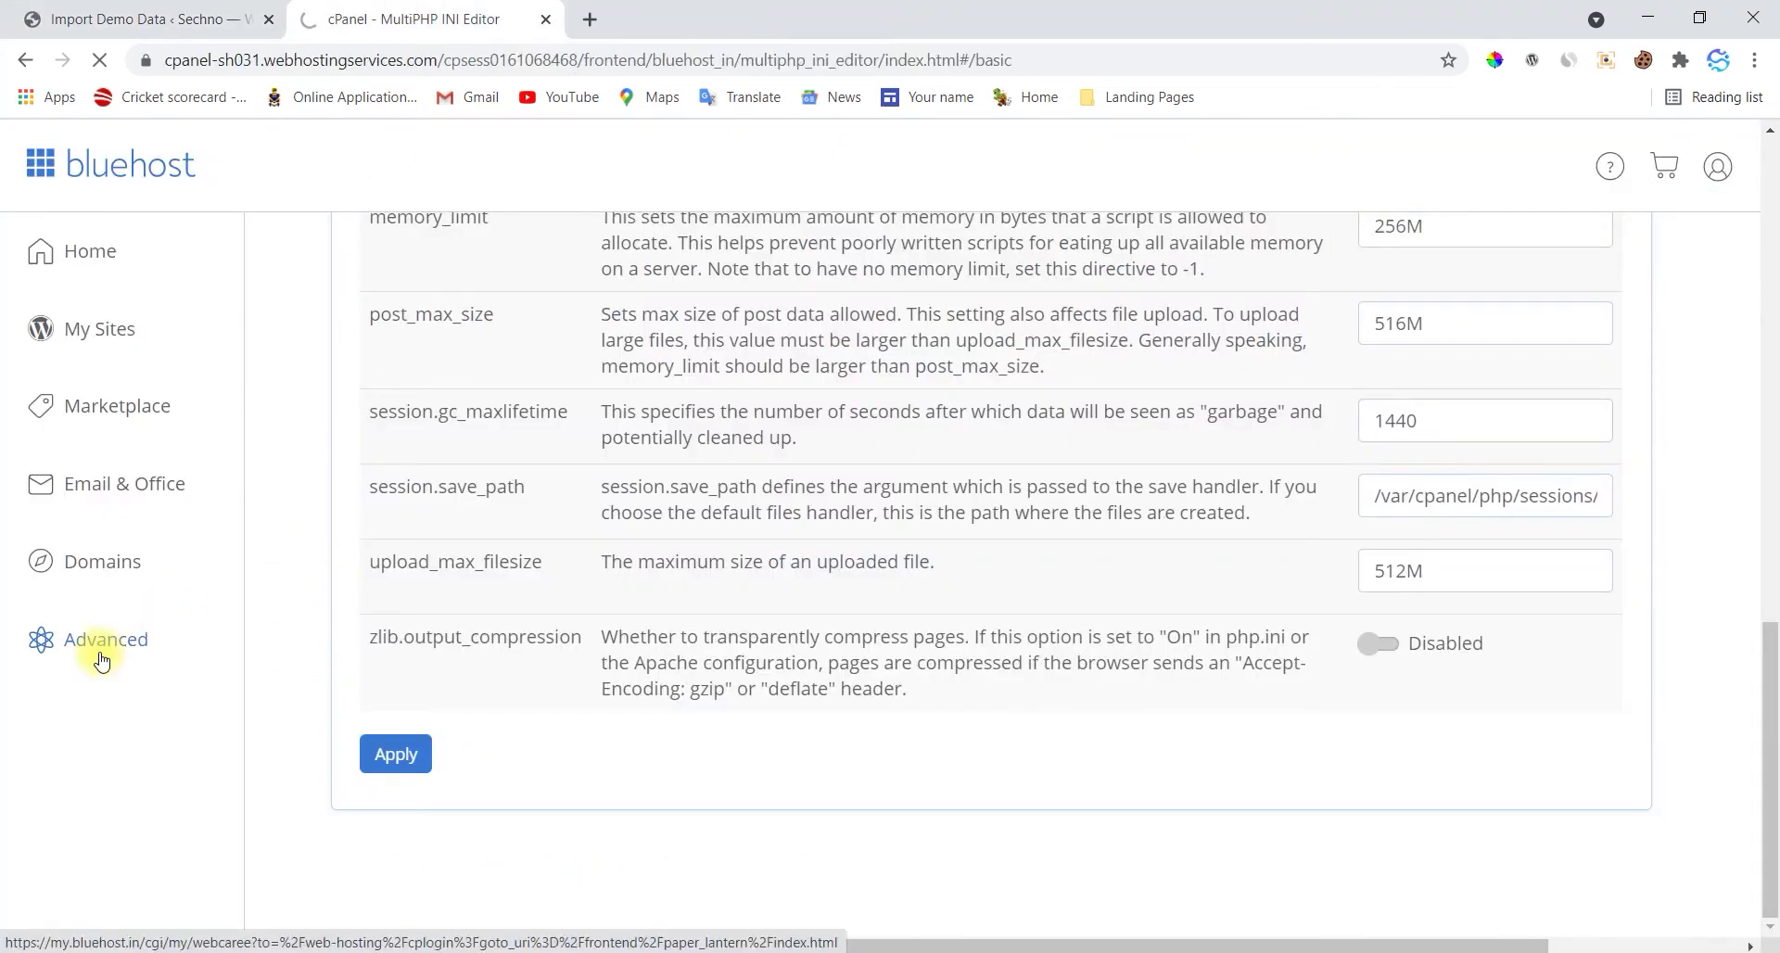
scroll(469, 517, "down", 5)
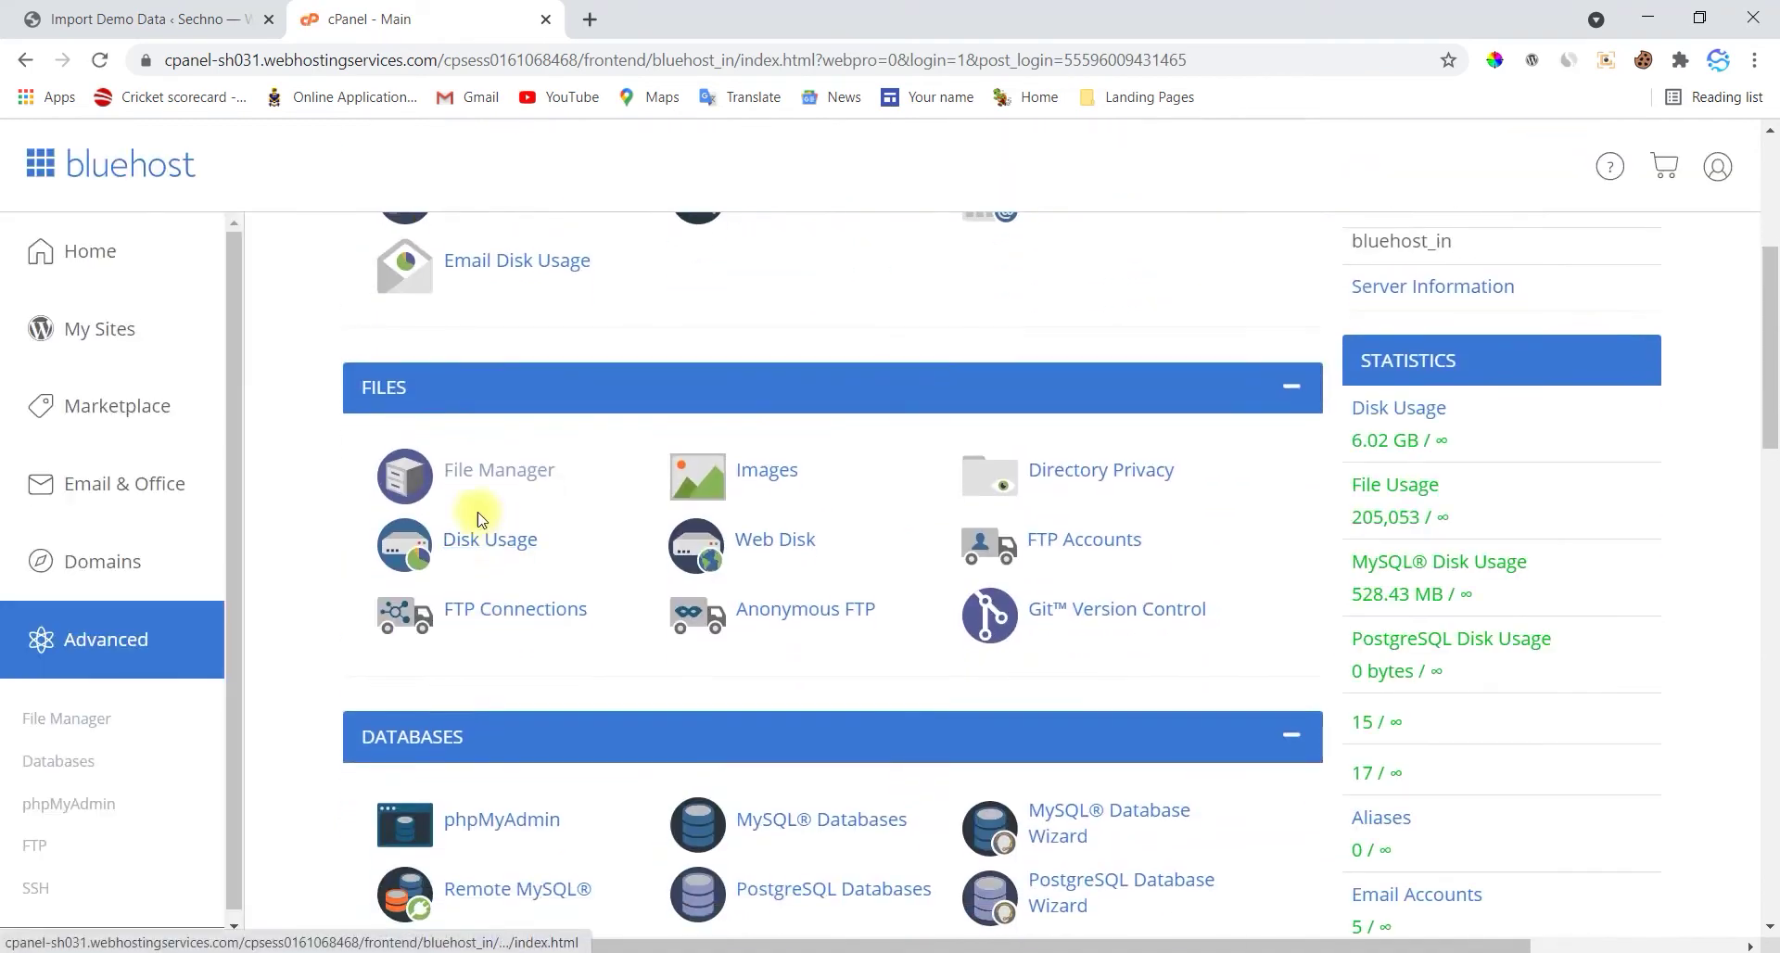
left_click(469, 475)
scroll(624, 568, "down", 1)
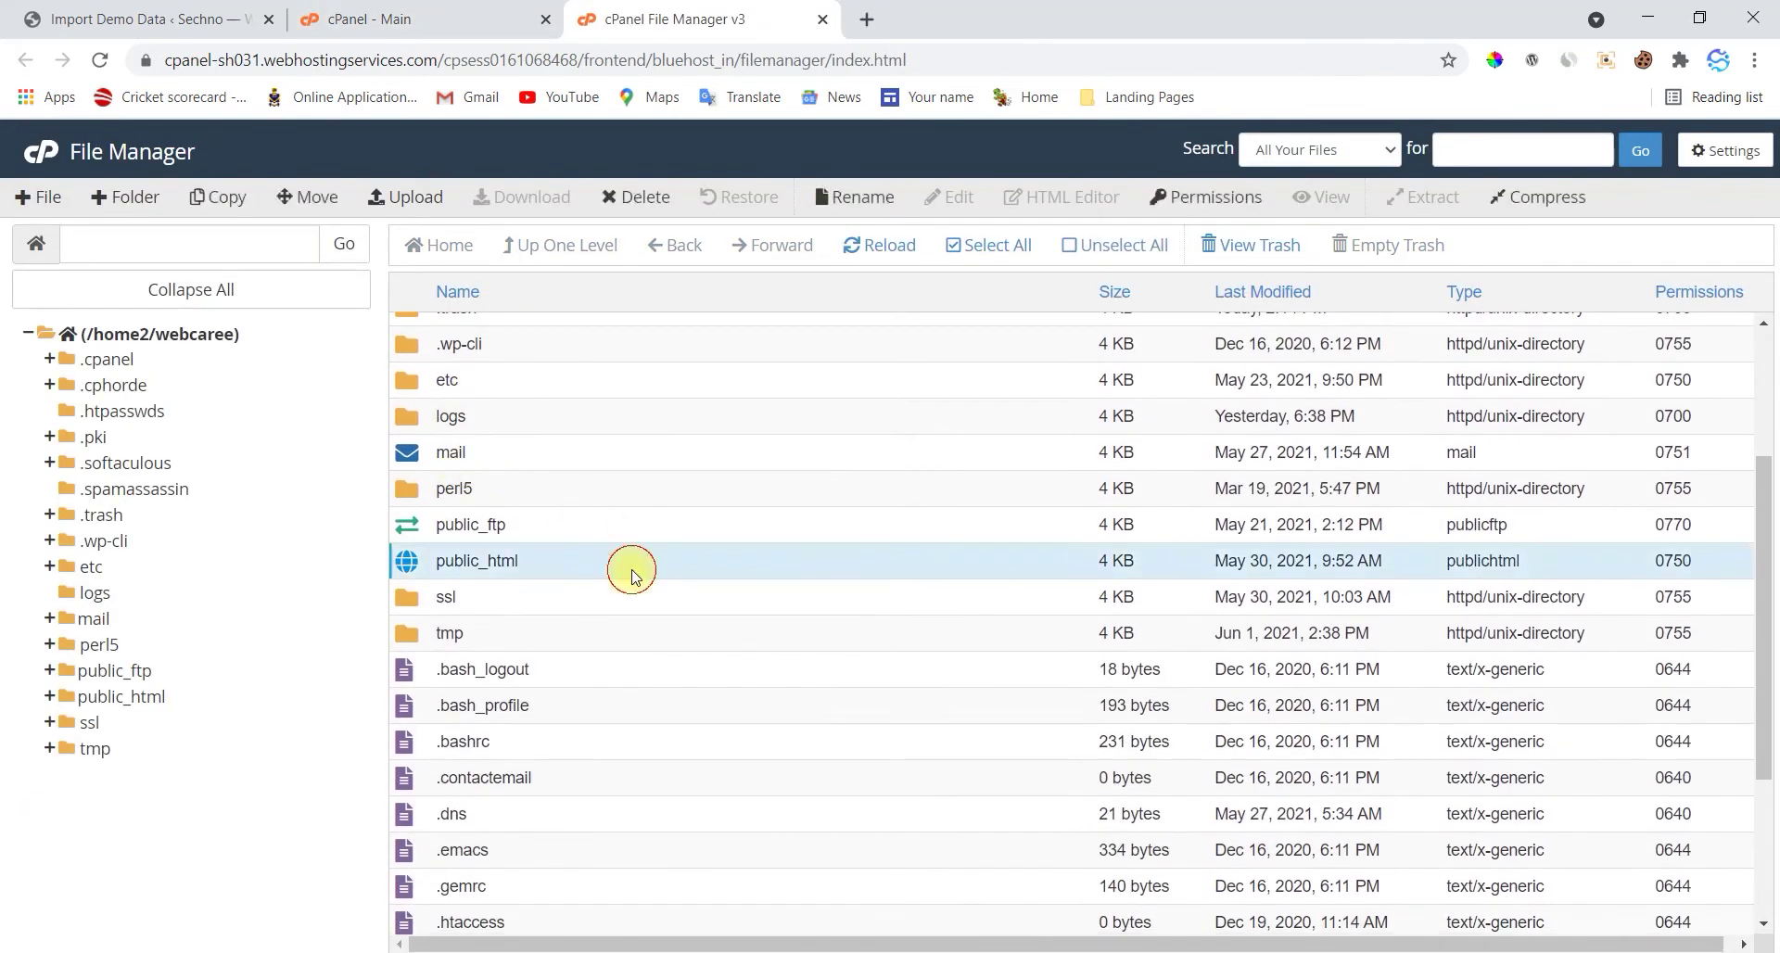
double_click(624, 568)
scroll(584, 602, "down", 3)
double_click(545, 632)
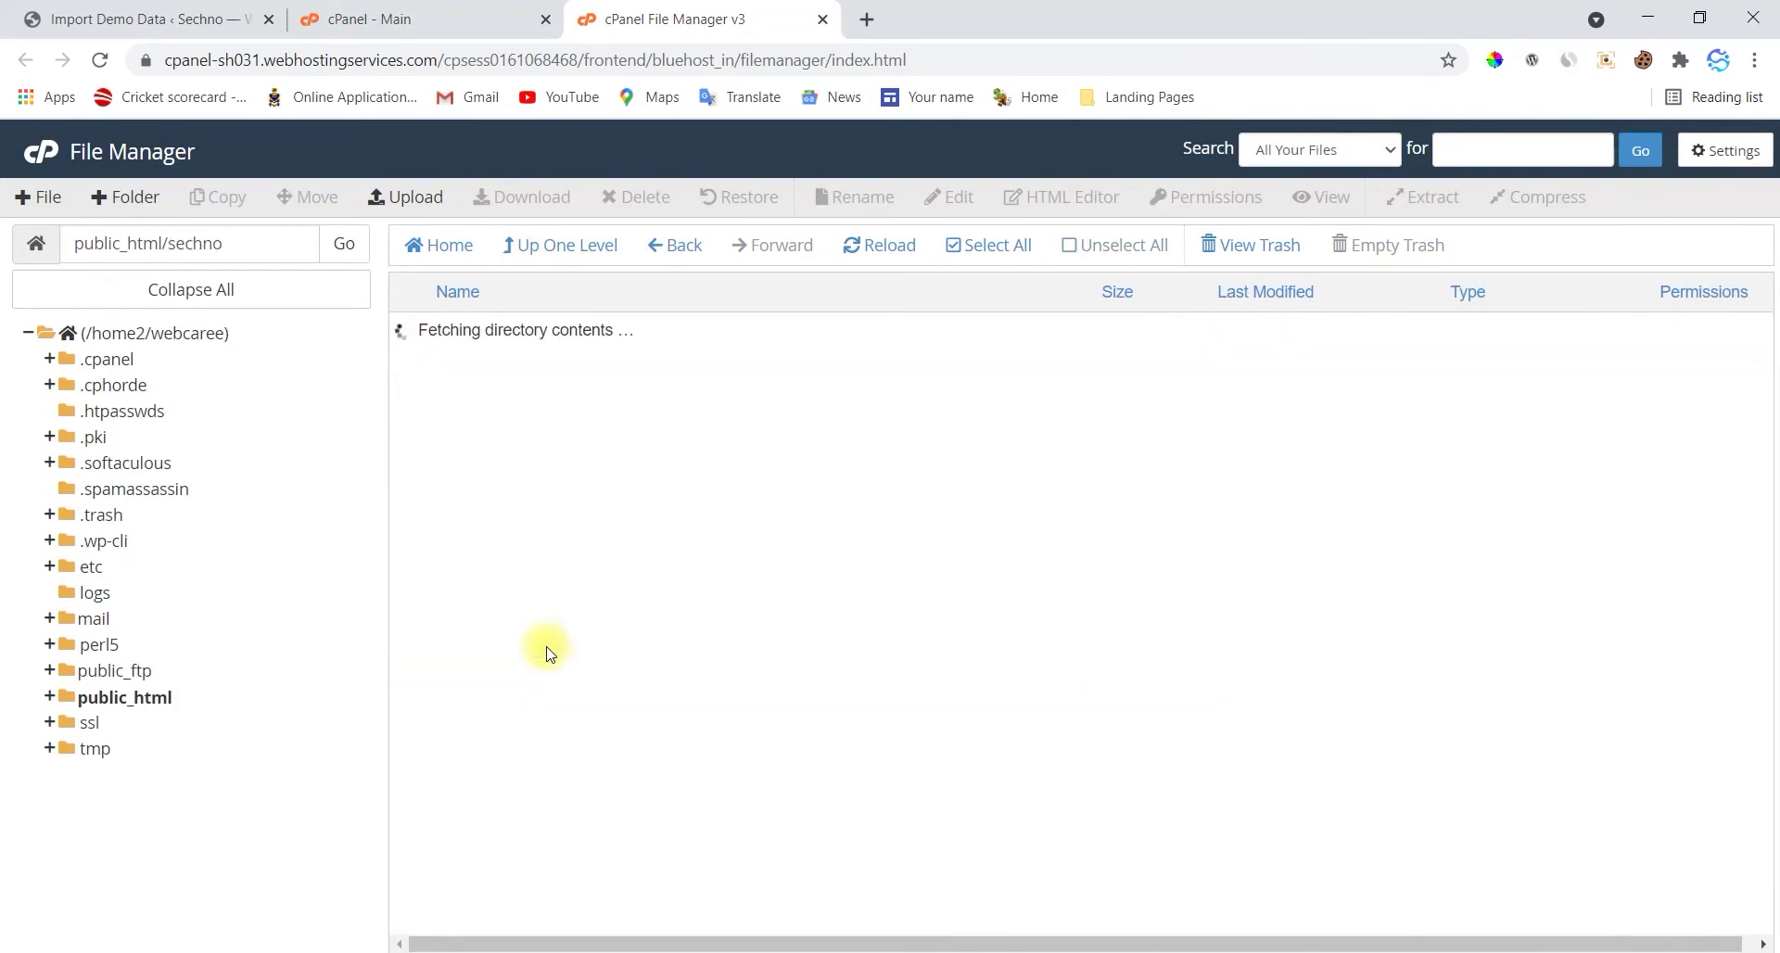
scroll(554, 640, "down", 6)
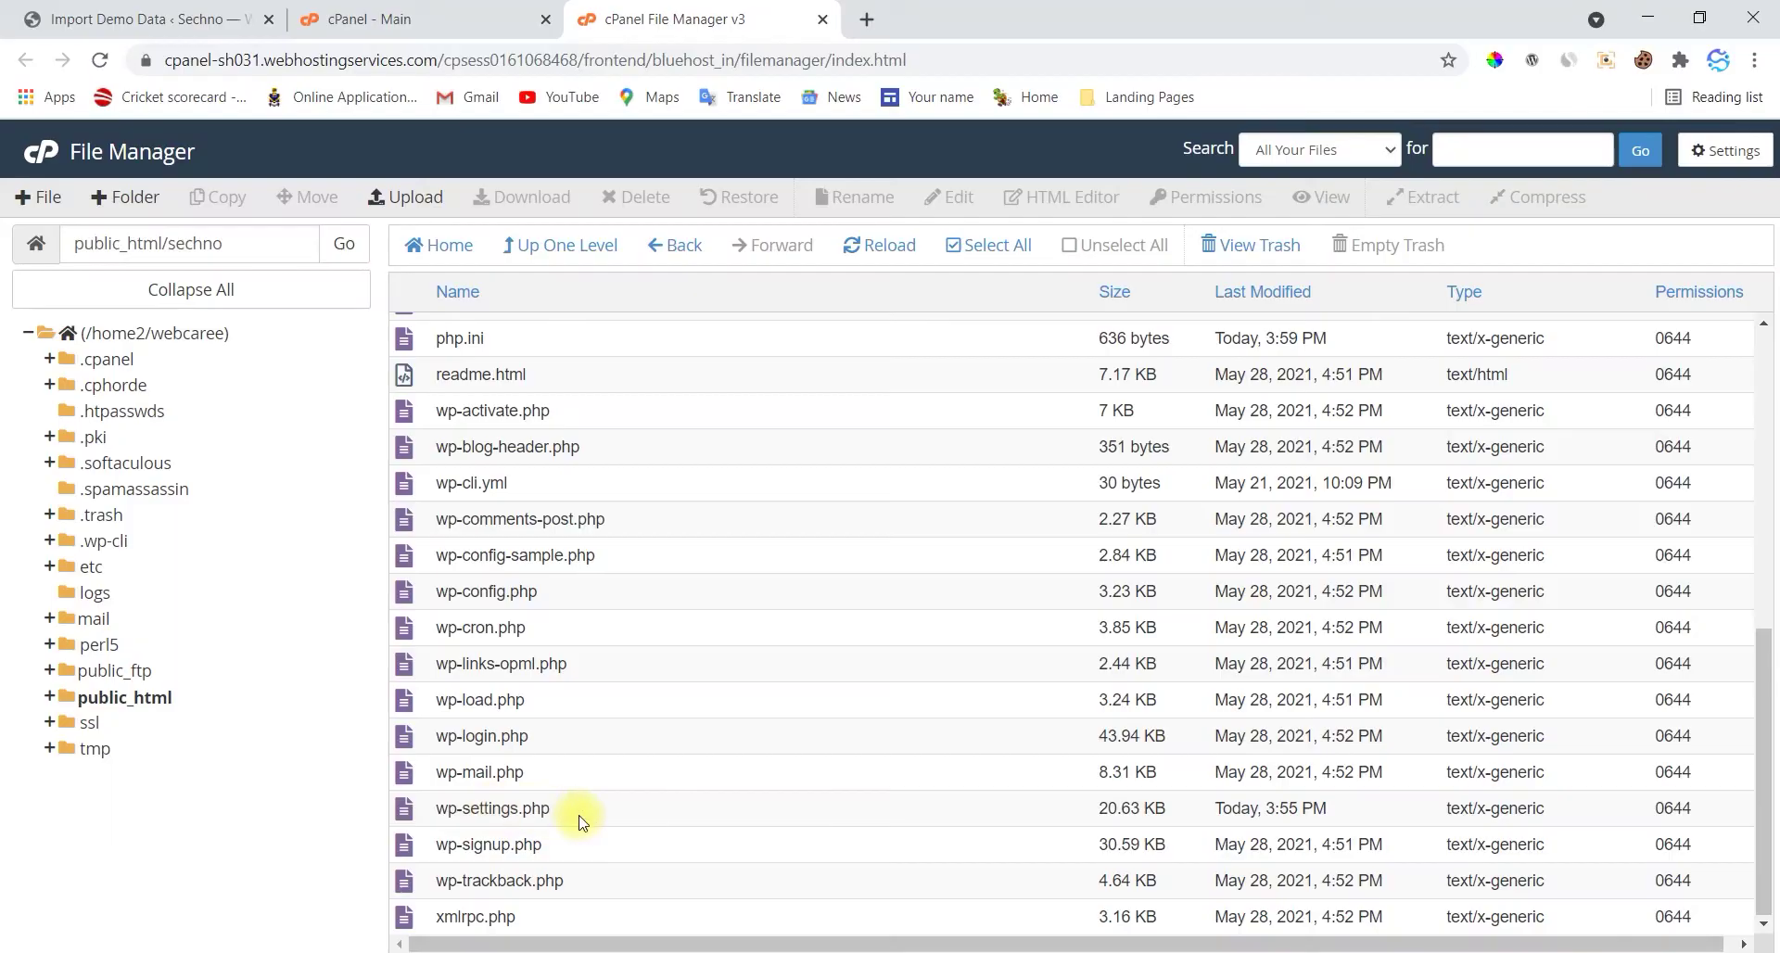
double_click(582, 822)
right_click(579, 811)
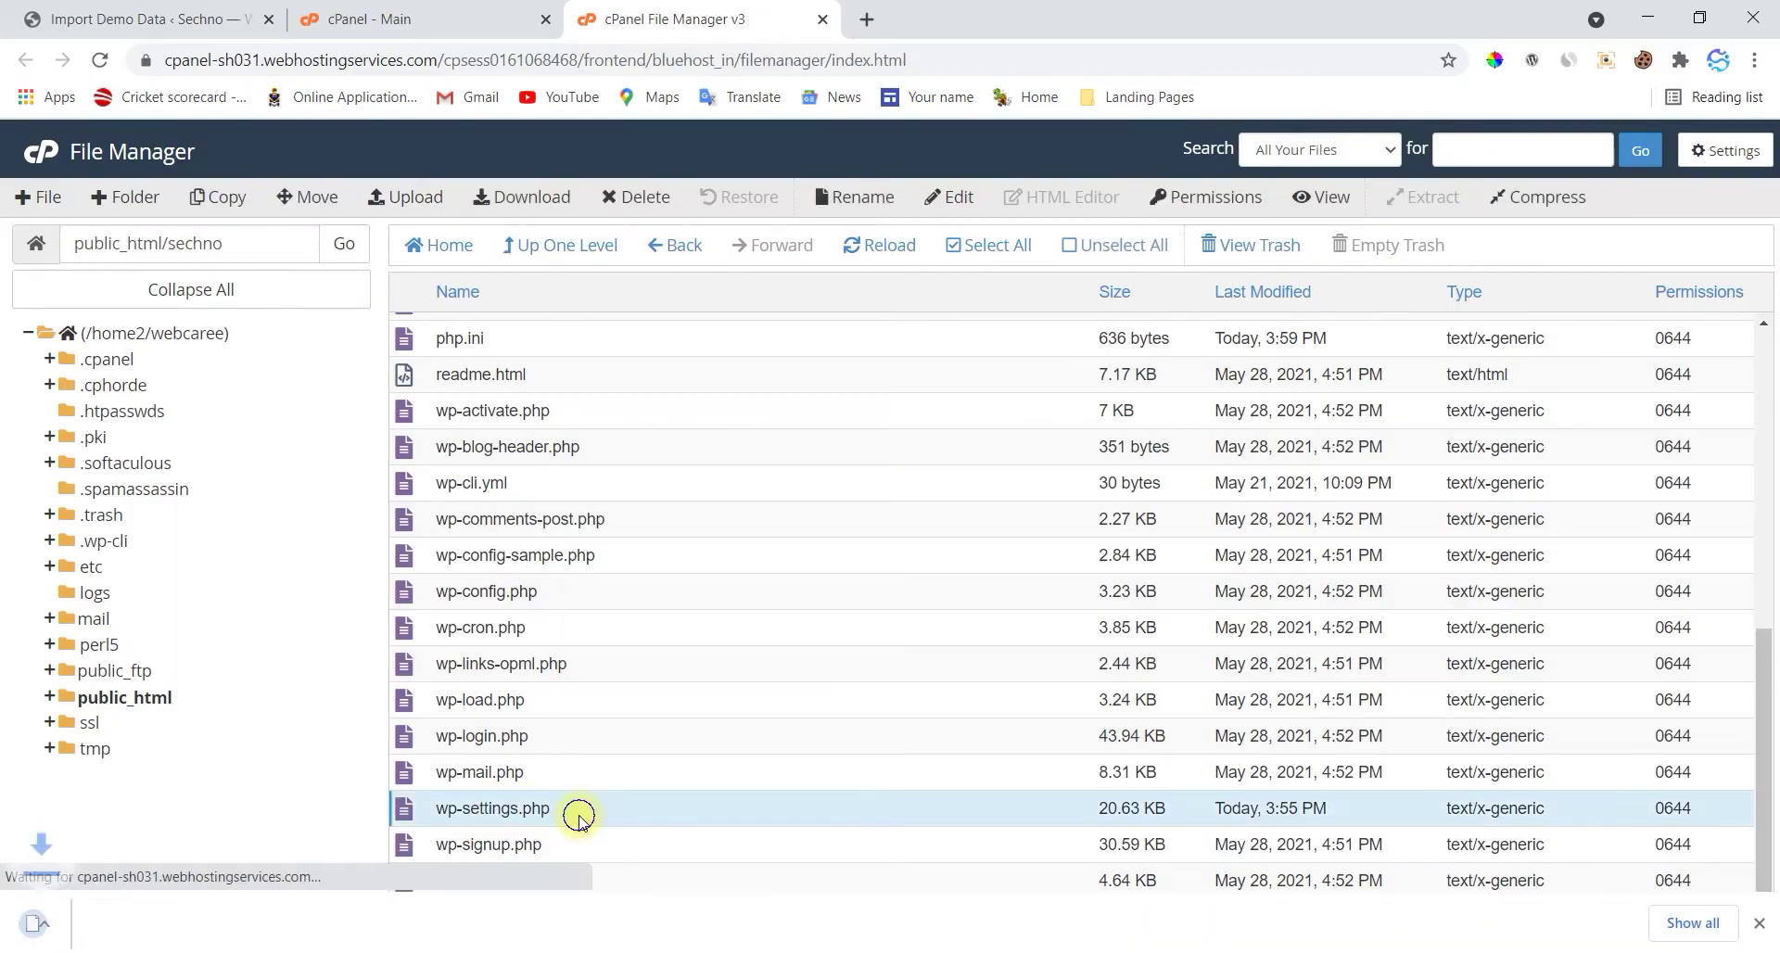
left_click(631, 651)
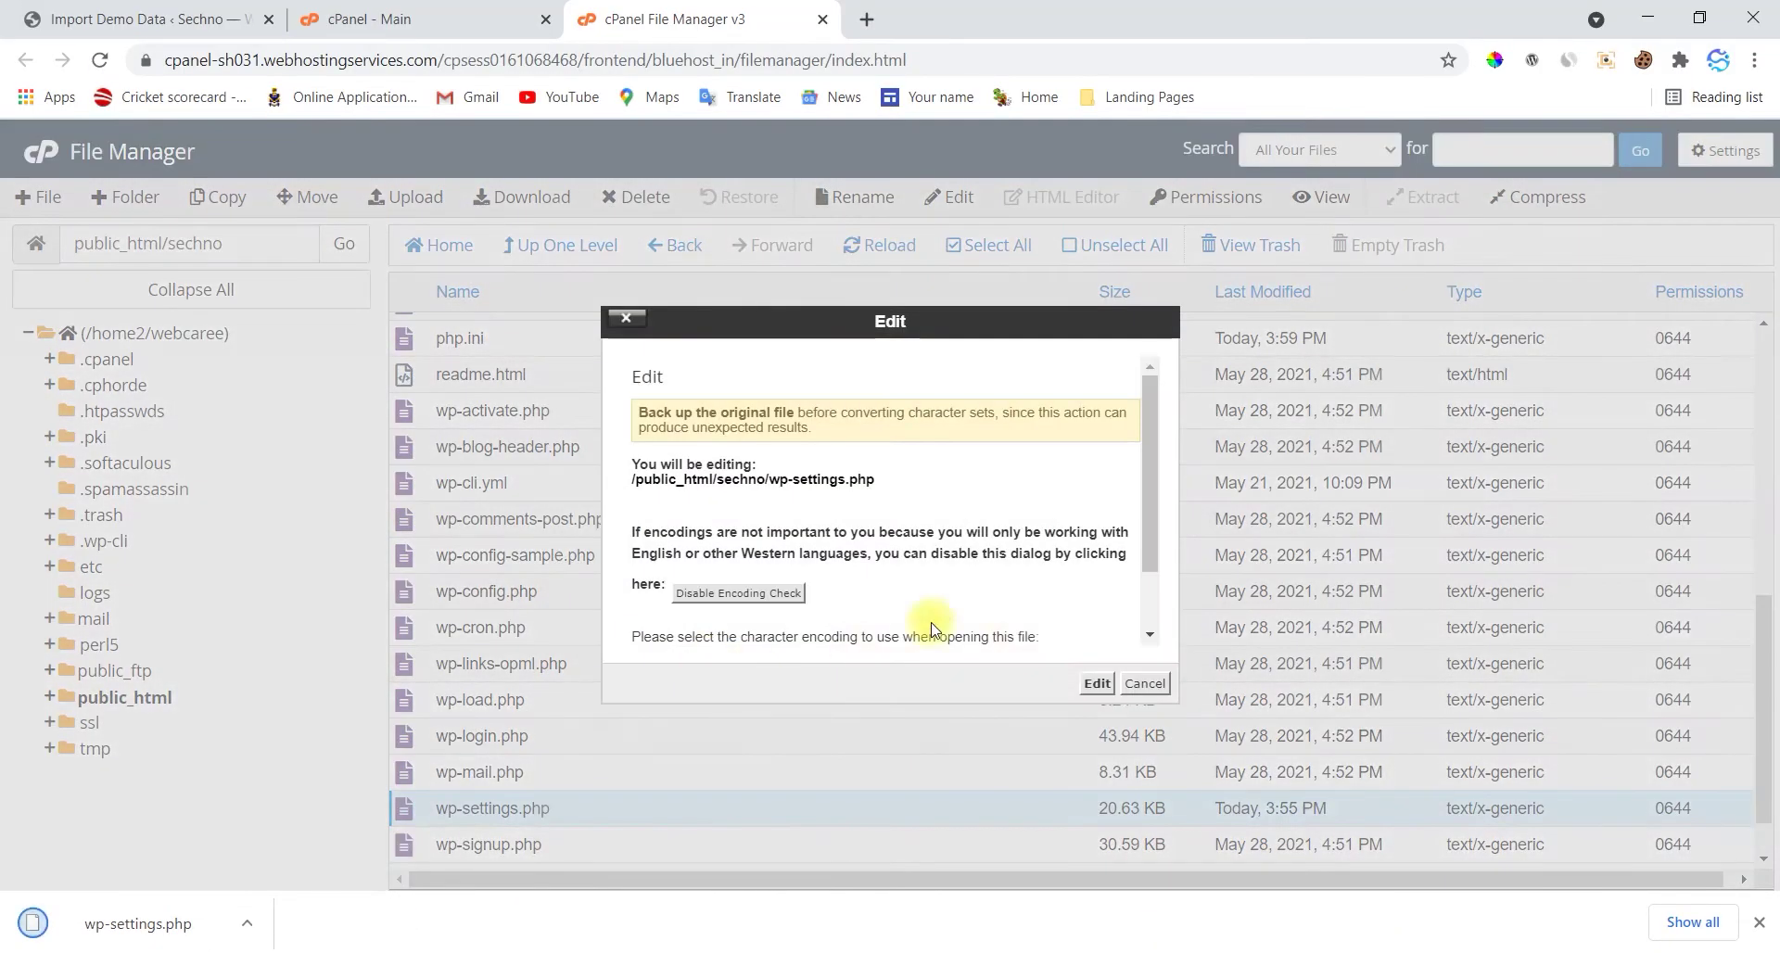
Open wp-settings.php in the code editor and insert define( 'WP_MEMORY_LIMIT' , '128M'); after line 16.
left_click(1095, 684)
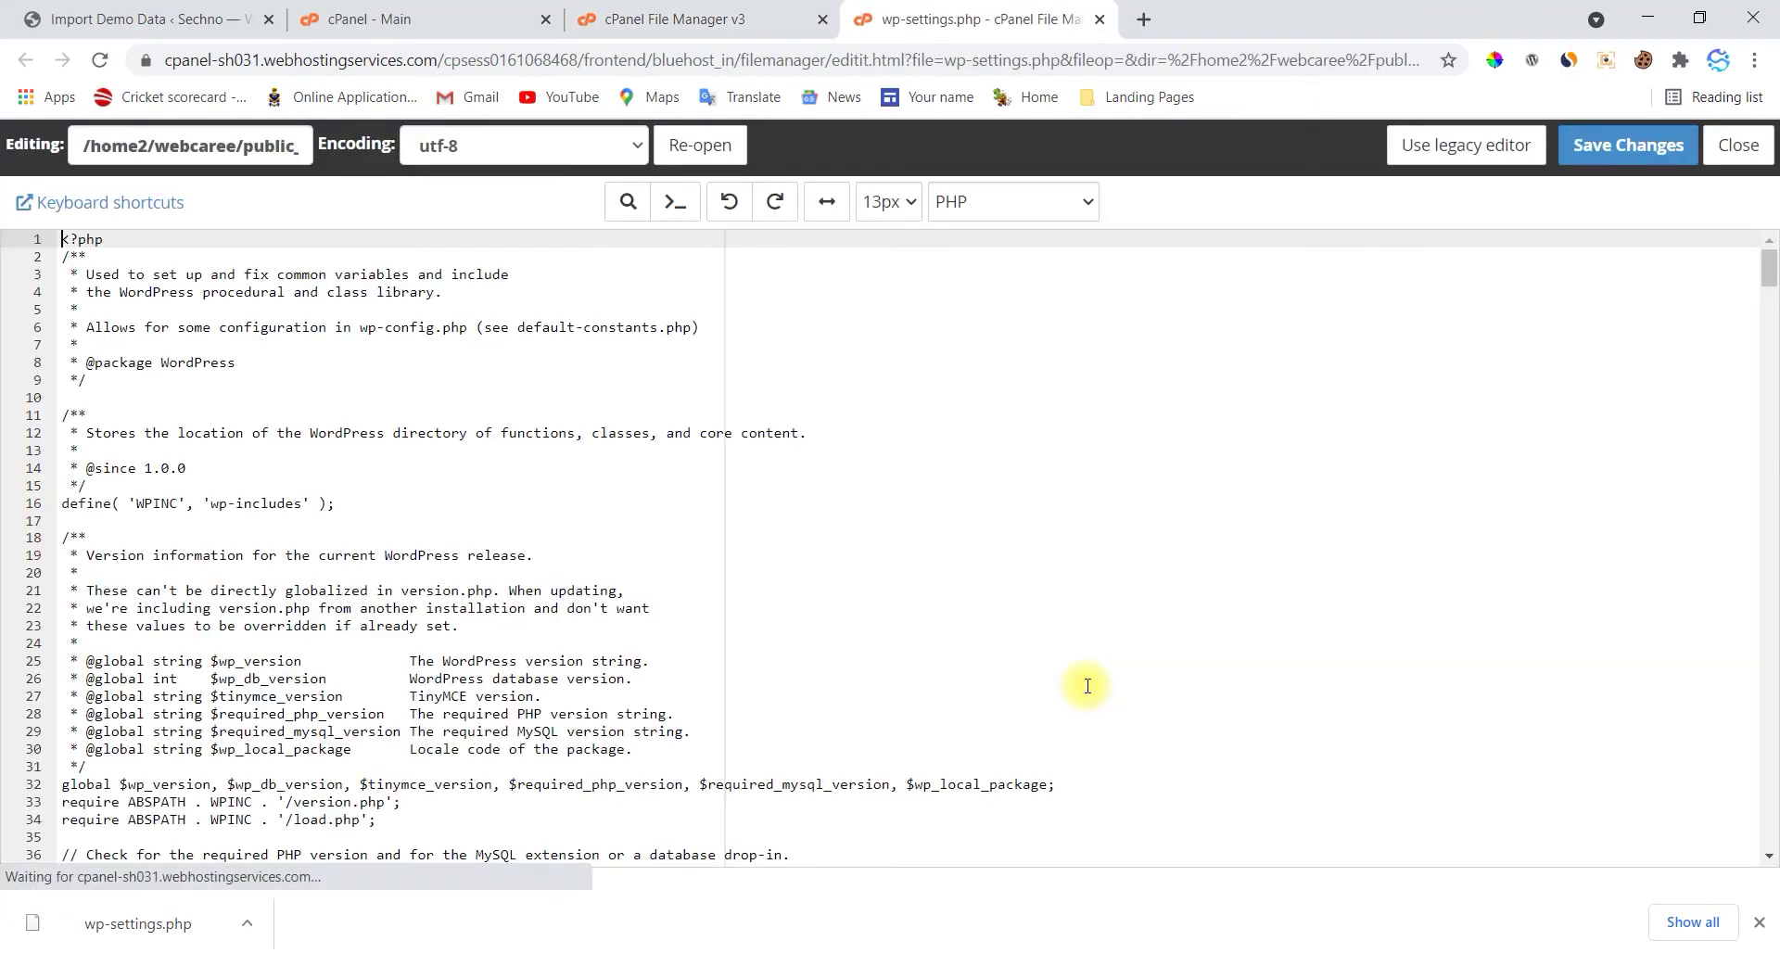
left_click(1759, 921)
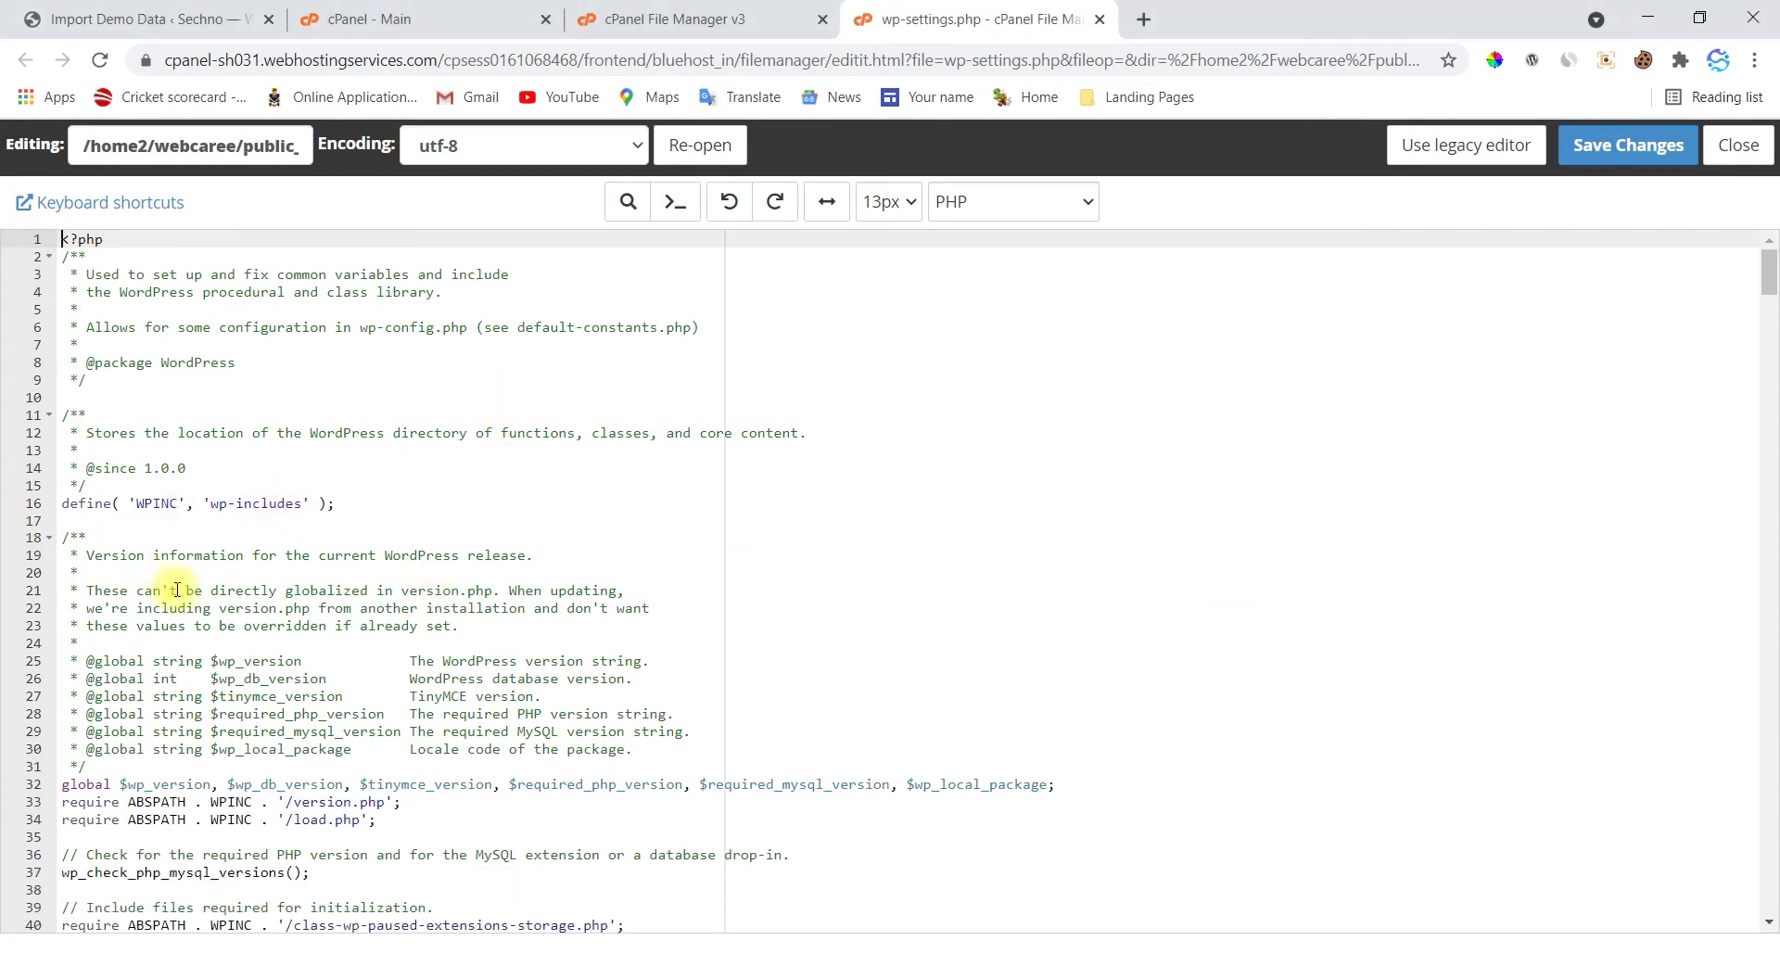
left_click(344, 503)
key("Return")
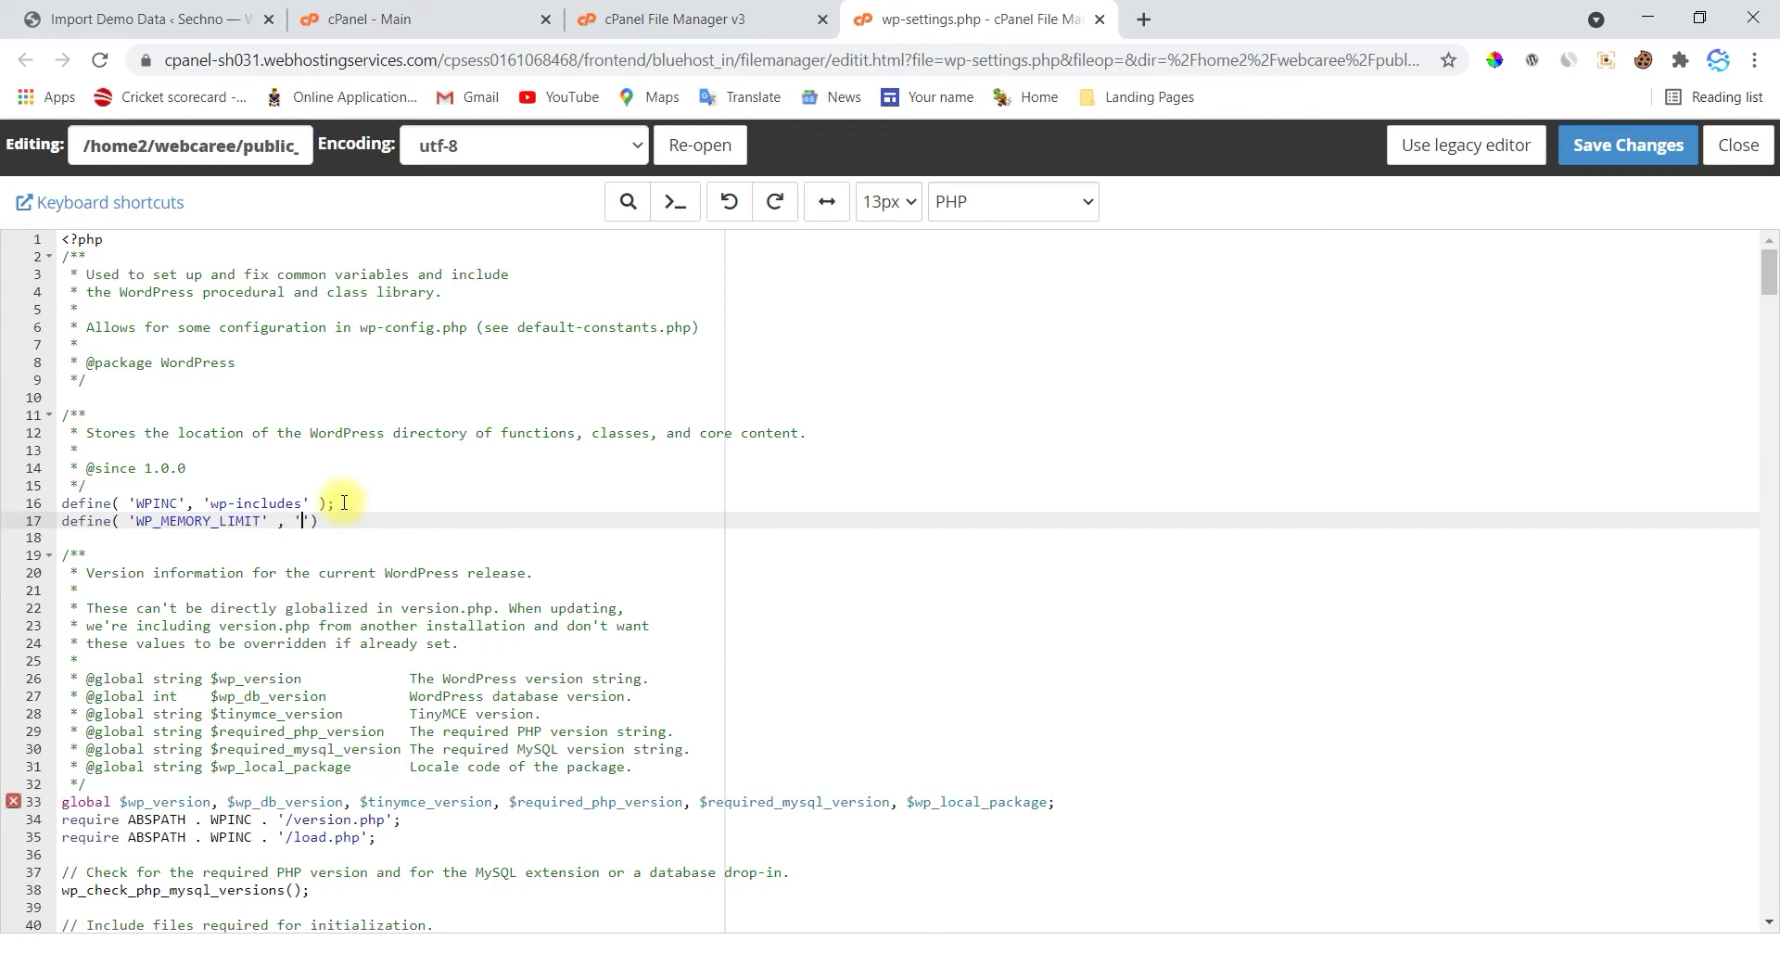
left_click(148, 18)
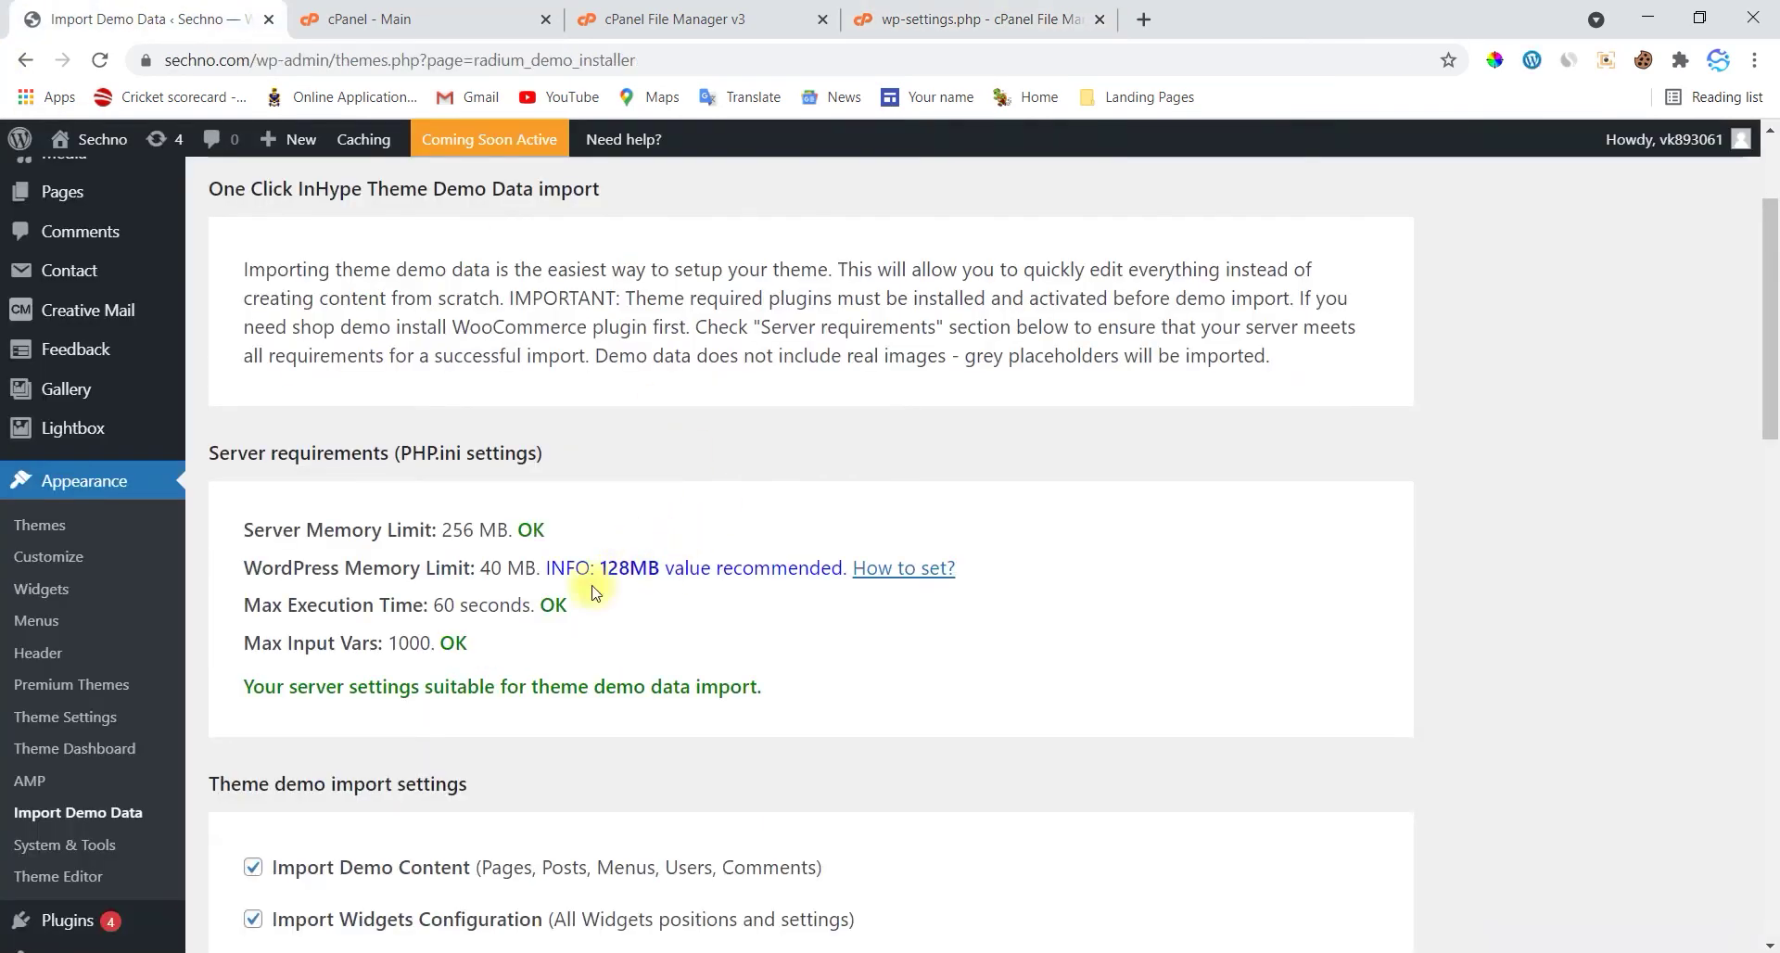
left_click(983, 19)
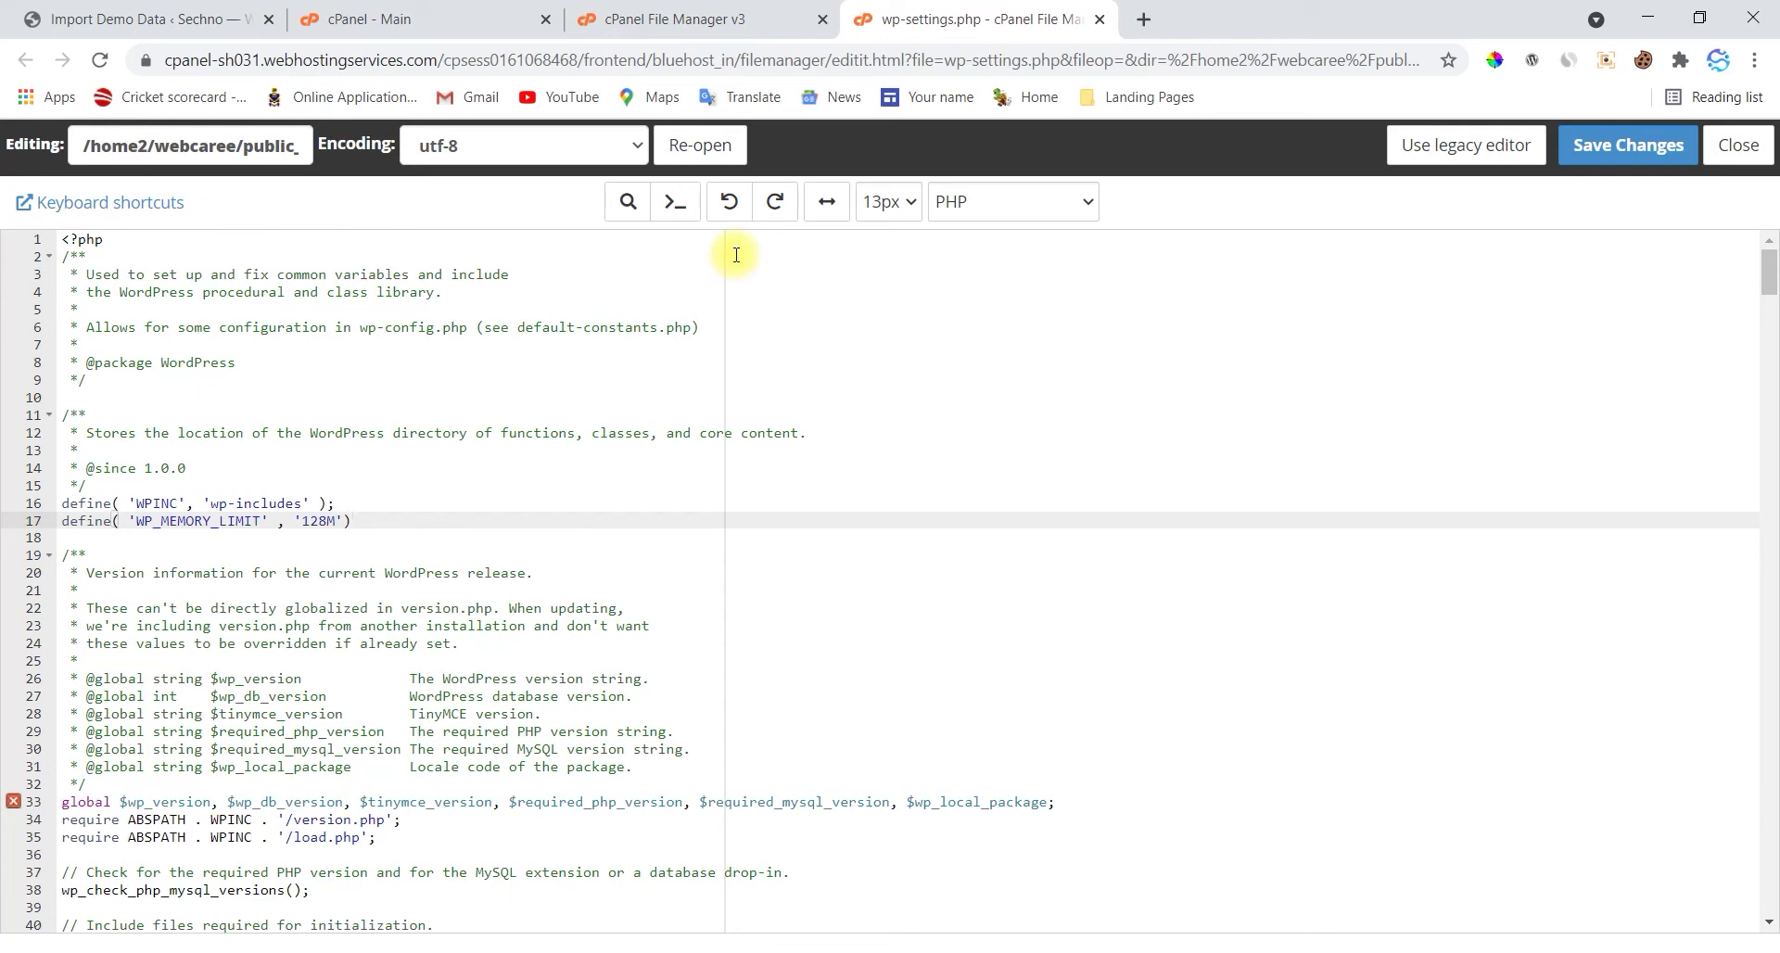
Save wp-settings.php and reload the import page to confirm Memory Limit 128 MB is OK.
left_click(1627, 149)
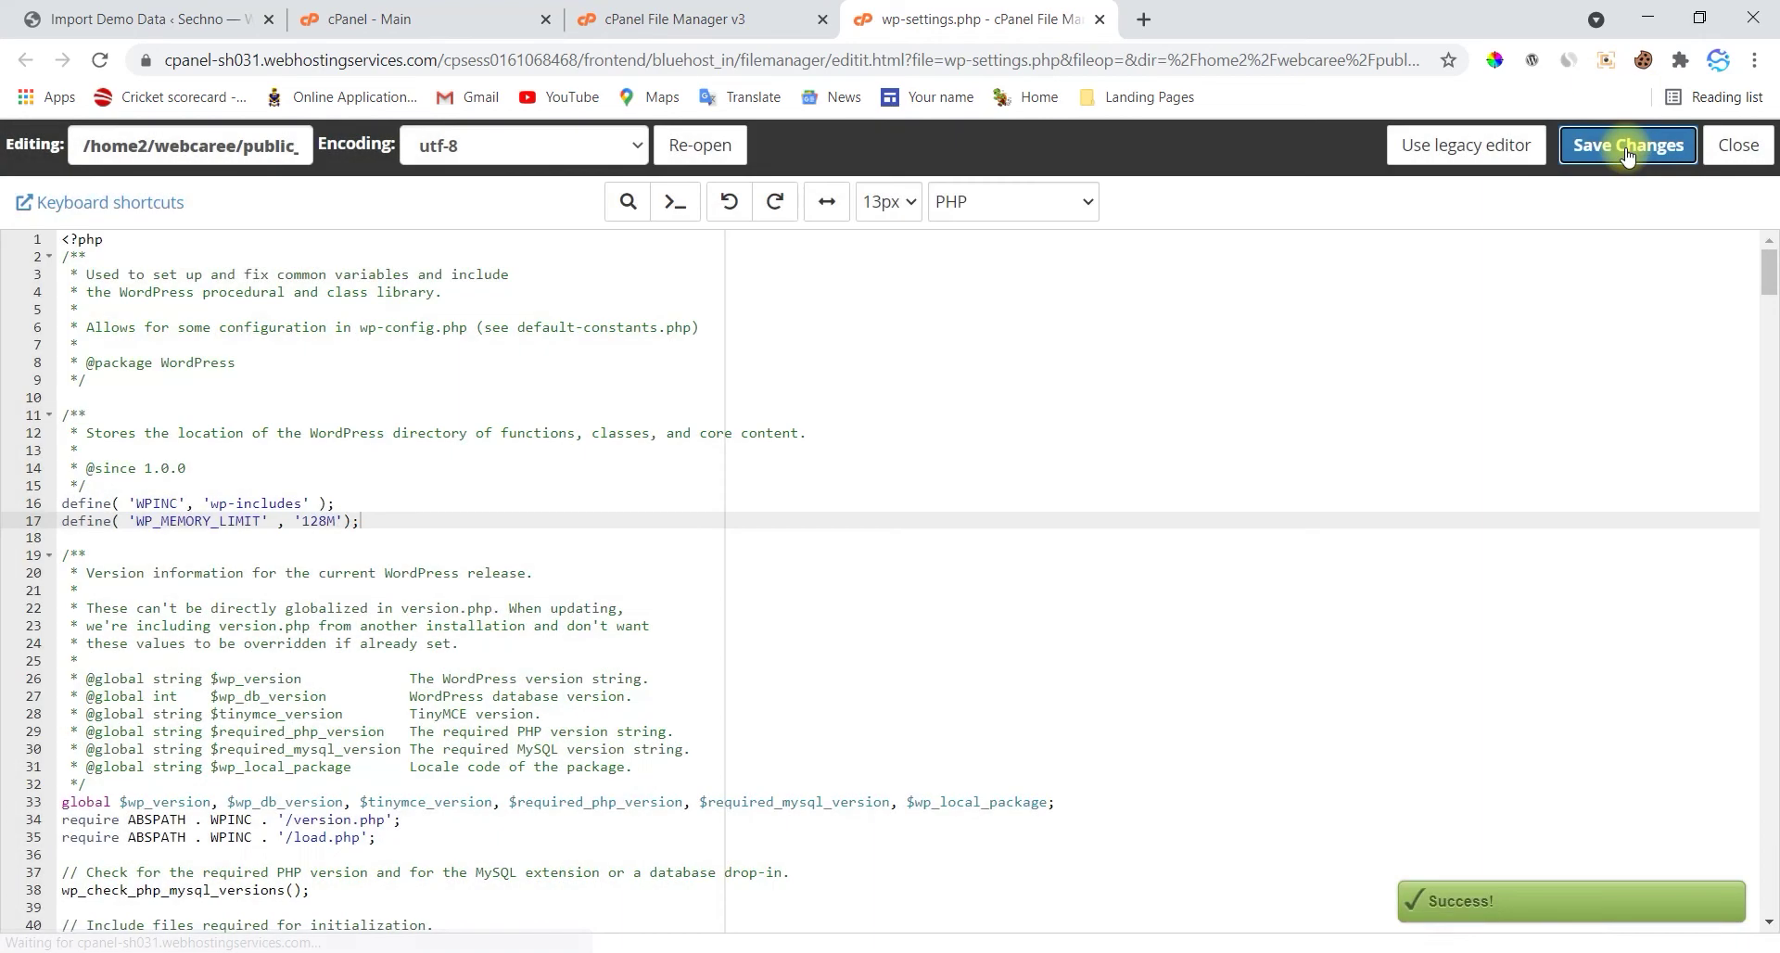
left_click(139, 20)
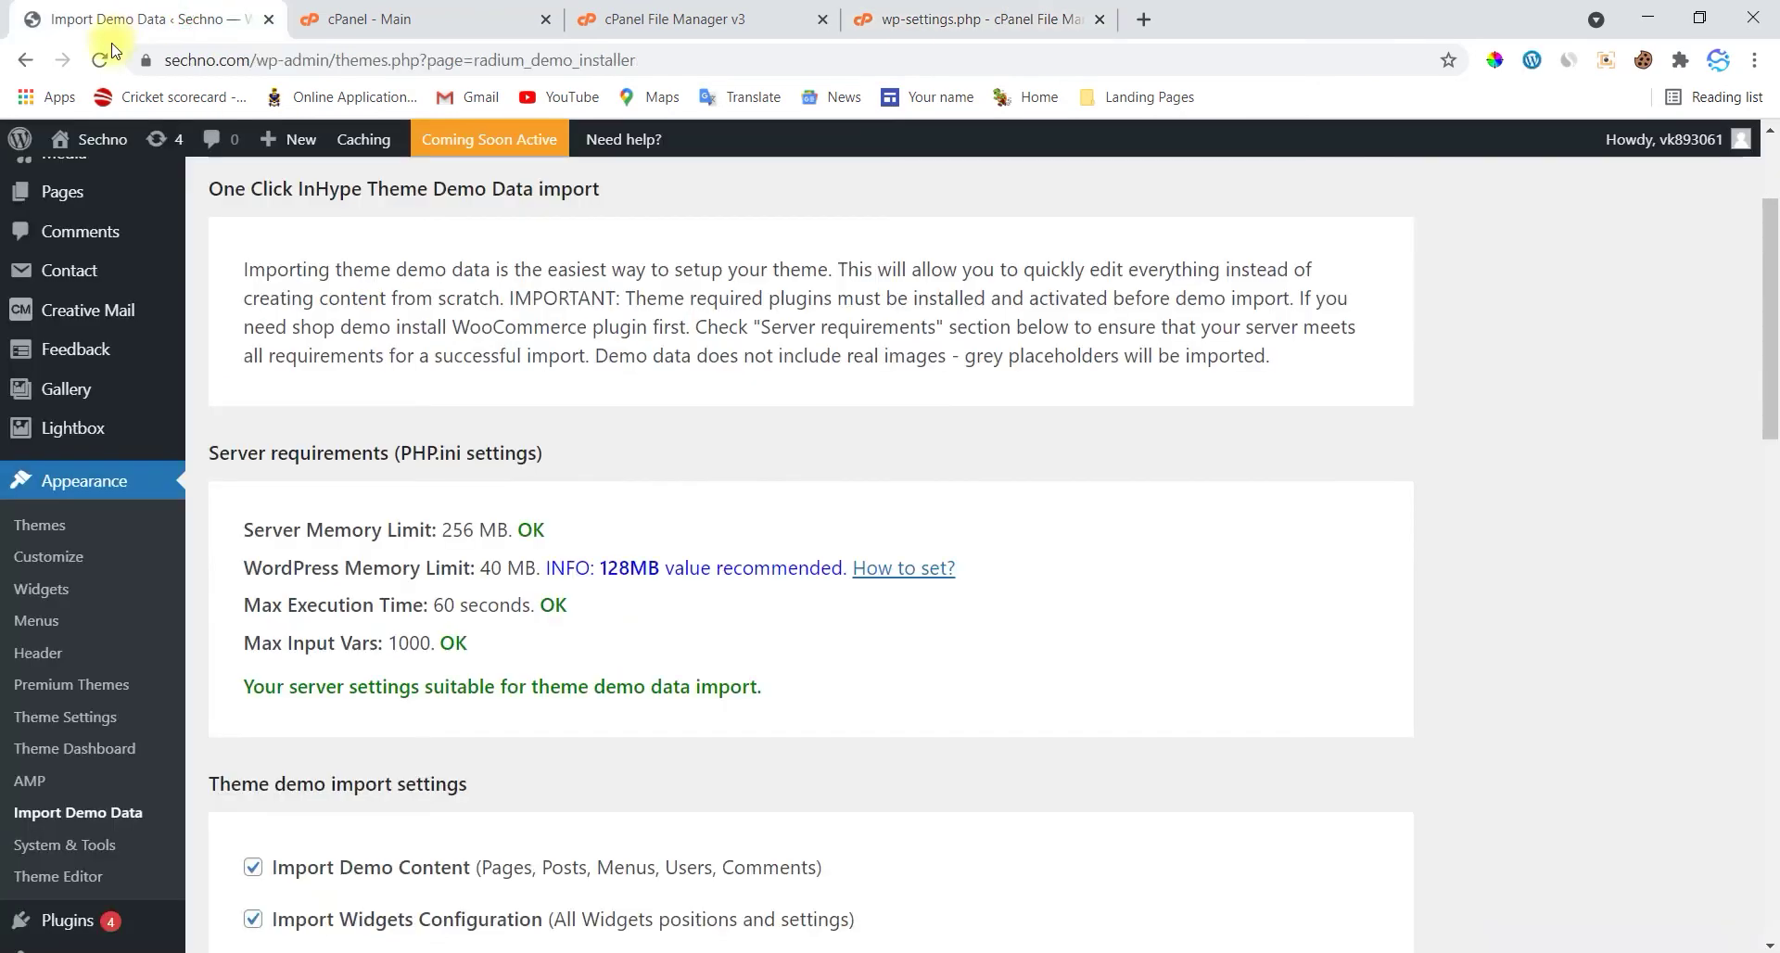
left_click(102, 60)
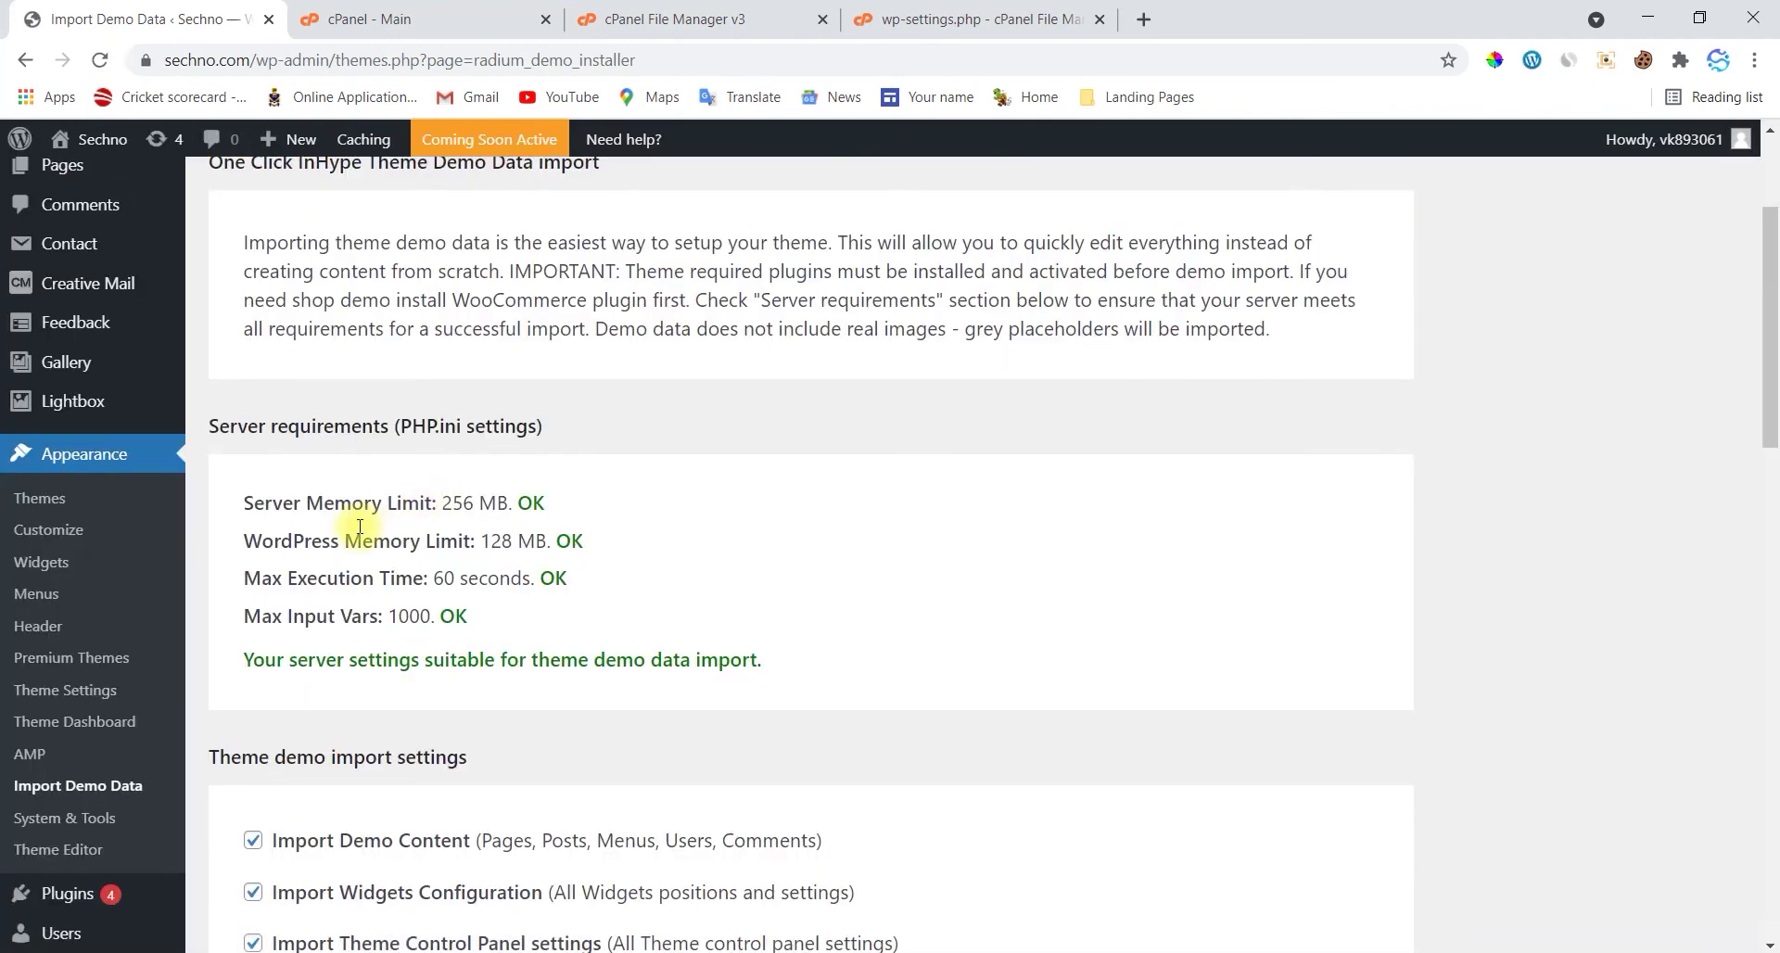
scroll(512, 549, "down", 1)
scroll(512, 550, "down", 6)
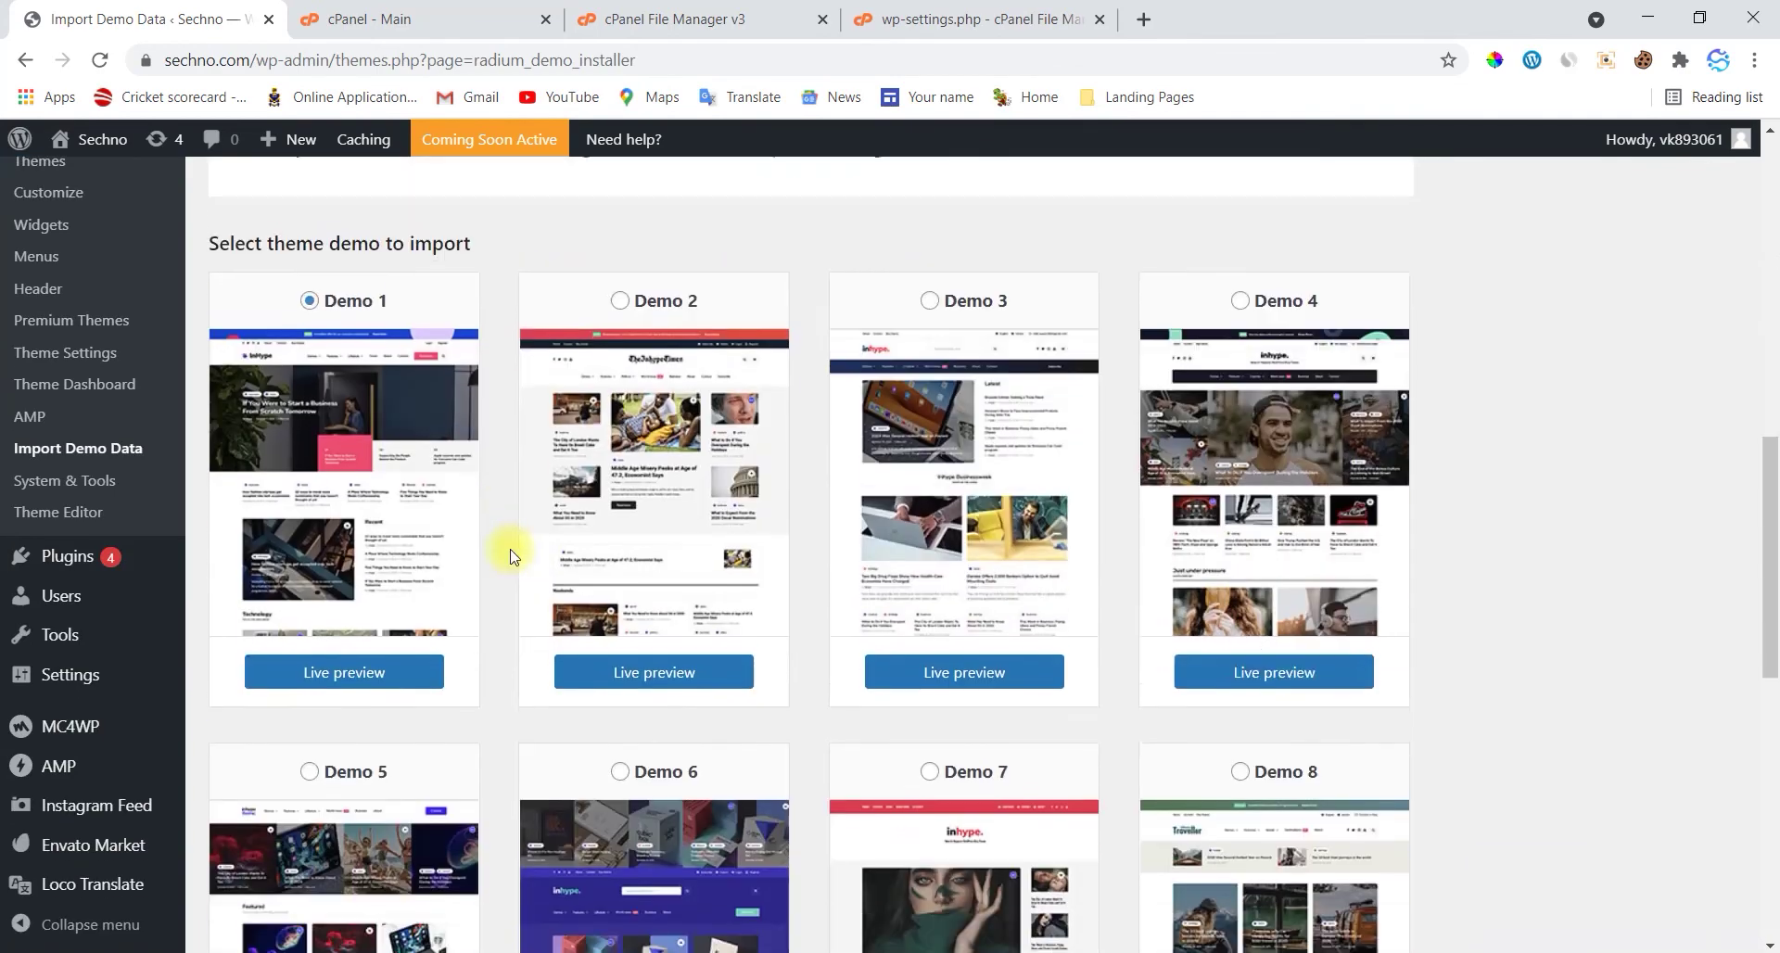
scroll(510, 548, "down", 3)
scroll(1104, 655, "down", 1)
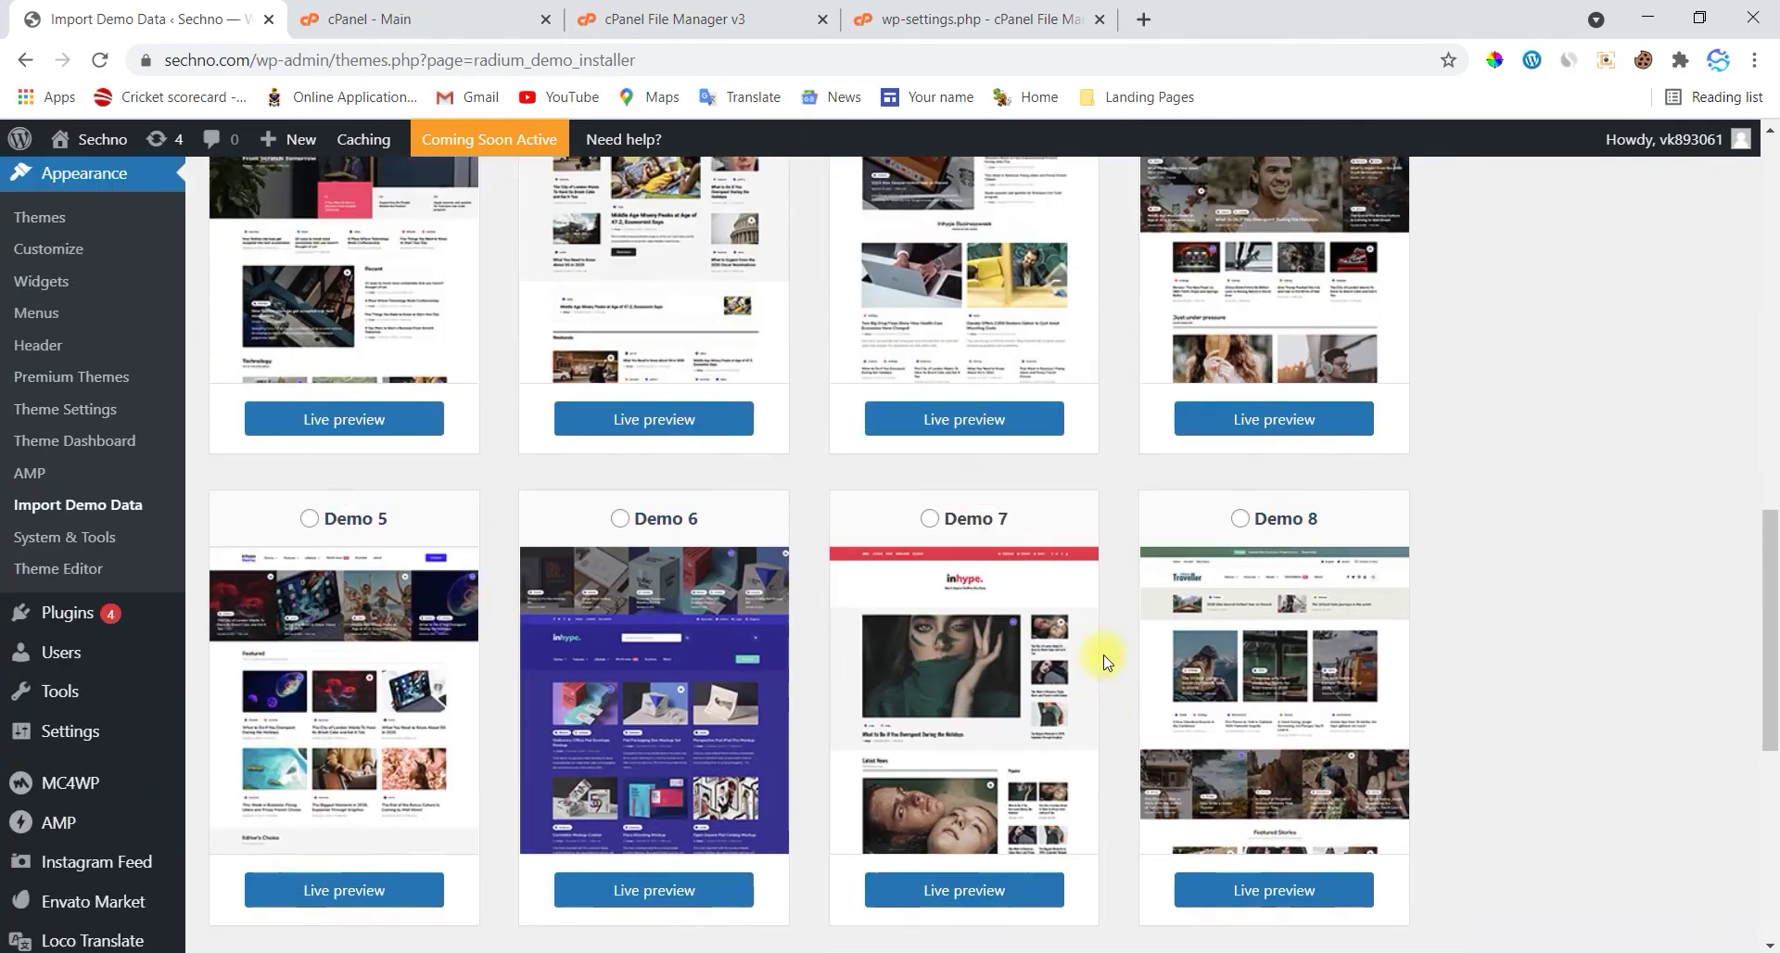
scroll(1105, 655, "up", 4)
scroll(1104, 655, "down", 5)
scroll(1104, 661, "down", 3)
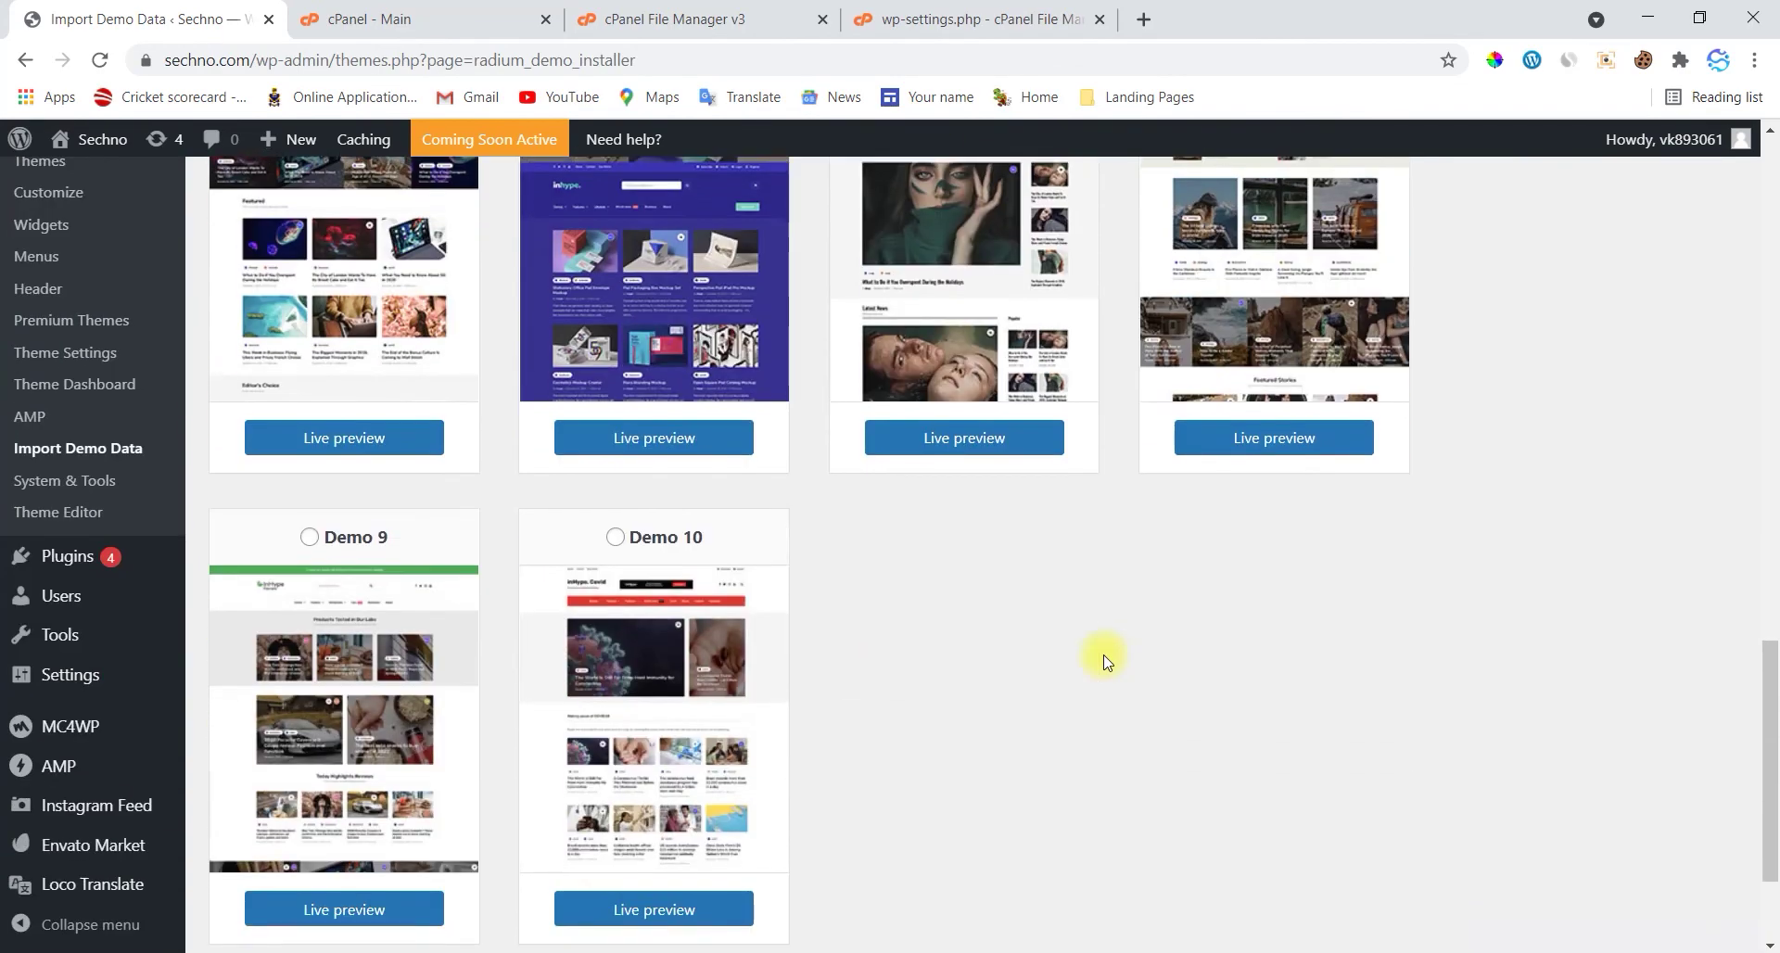
scroll(1081, 628, "down", 1)
scroll(1013, 659, "up", 9)
scroll(1012, 667, "down", 1)
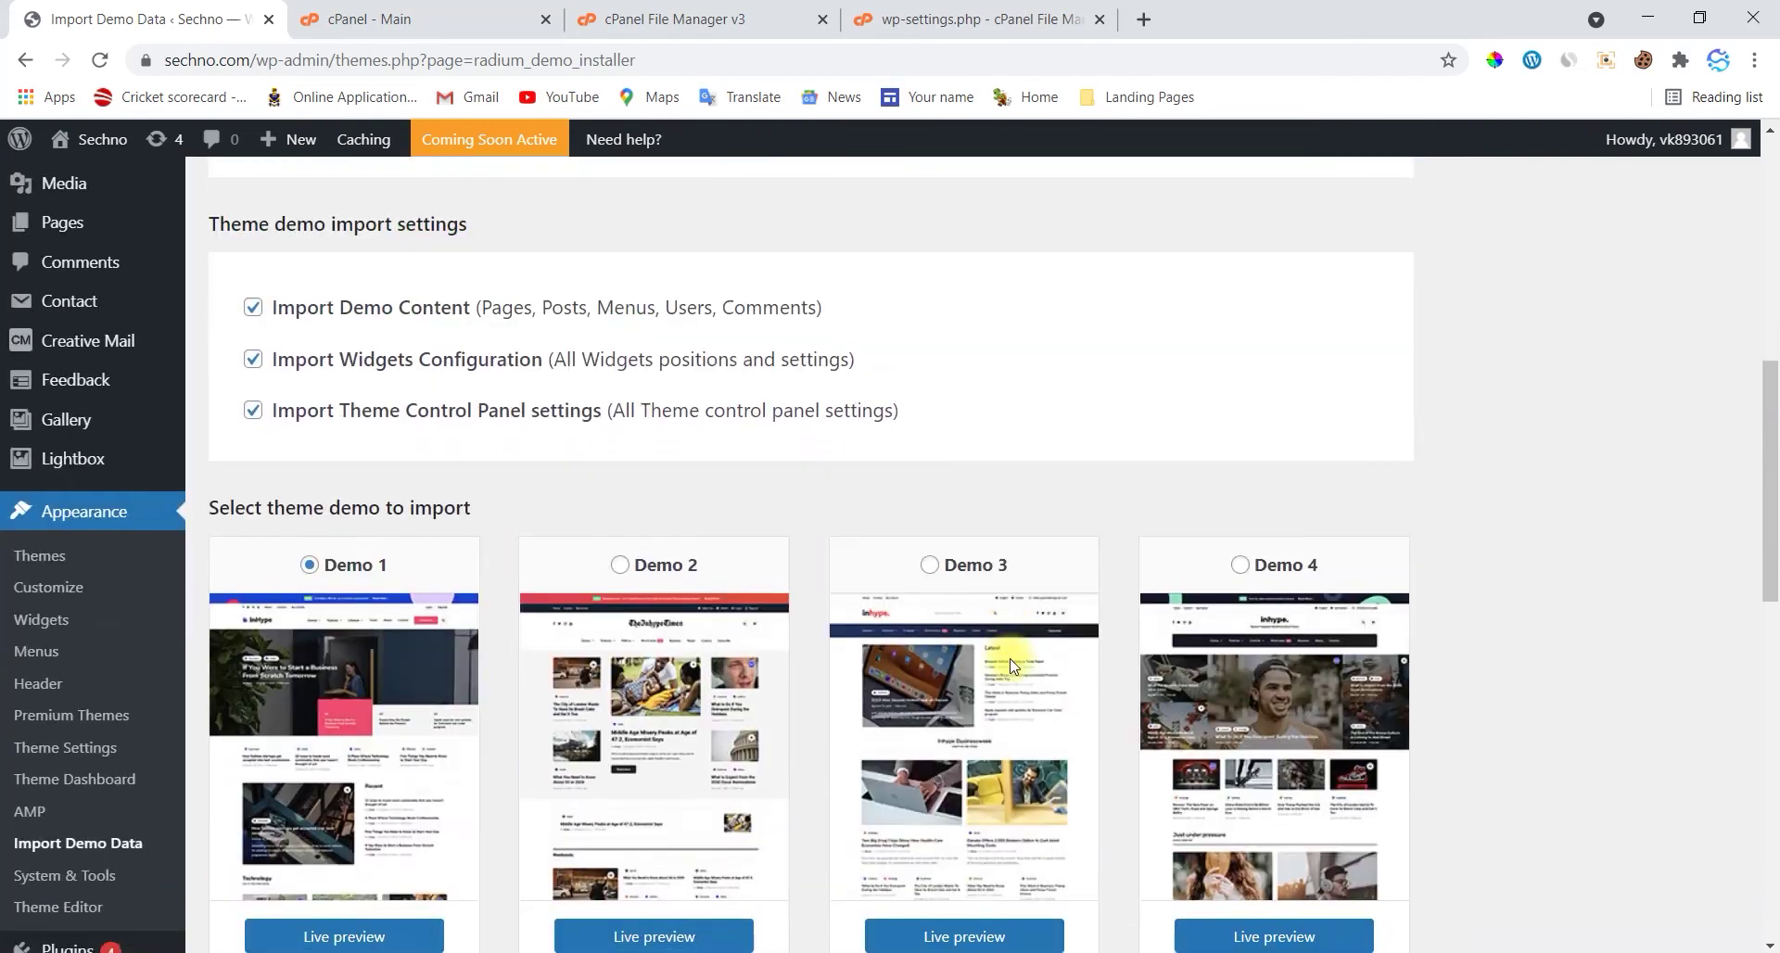